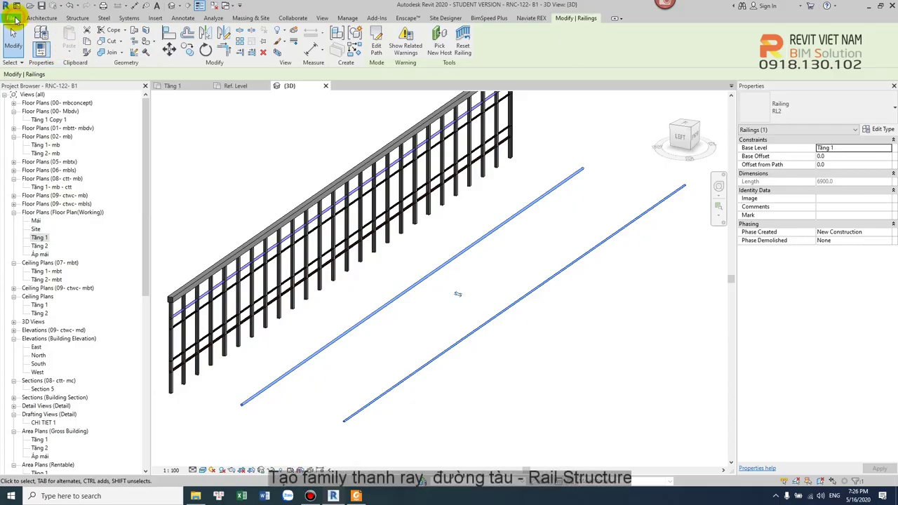
# - Create a new family from the Metric Profile template
pyautogui.click(12, 17)
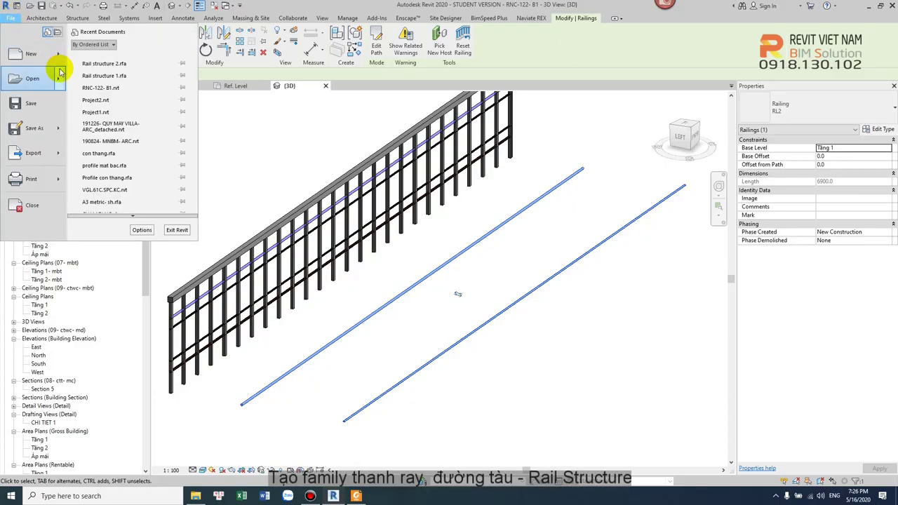
pyautogui.click(98, 79)
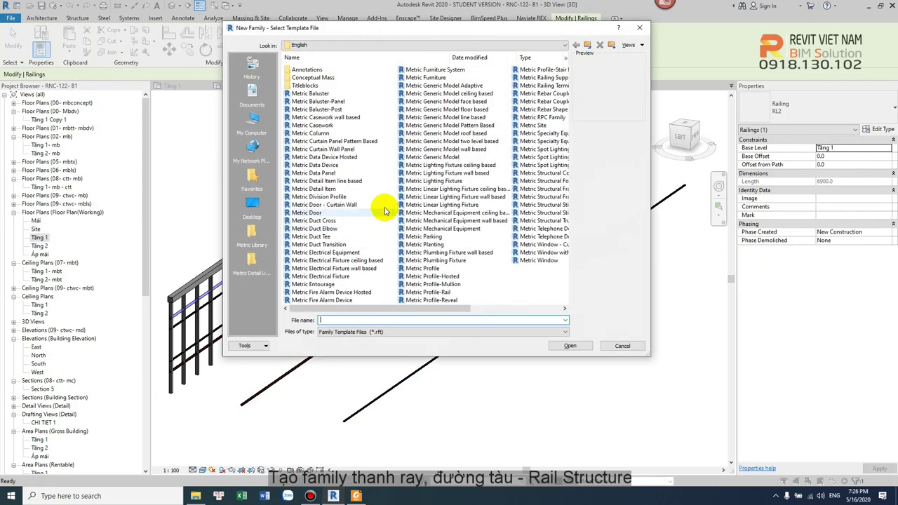
pyautogui.click(422, 268)
pyautogui.click(569, 345)
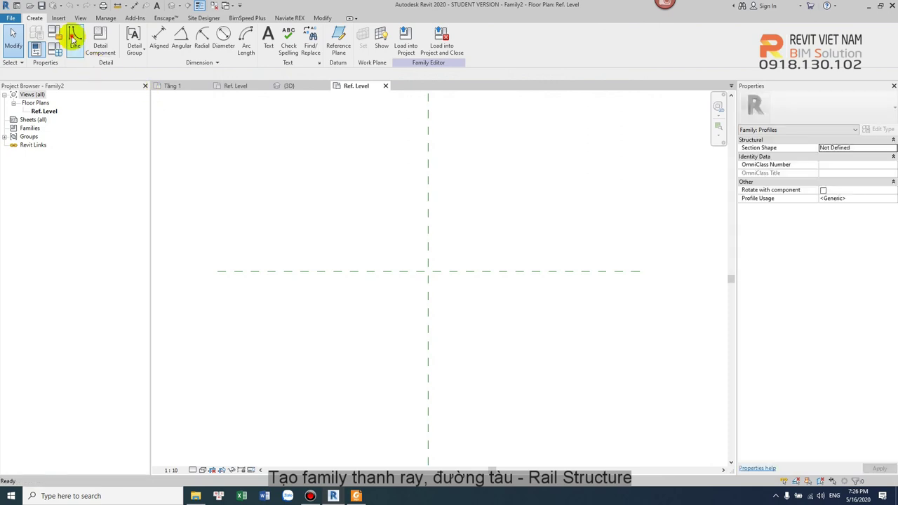
# - Sketch the top notch of the profile, with its 60.0 vertical side, from the reference-plane intersection
pyautogui.click(74, 40)
pyautogui.click(428, 271)
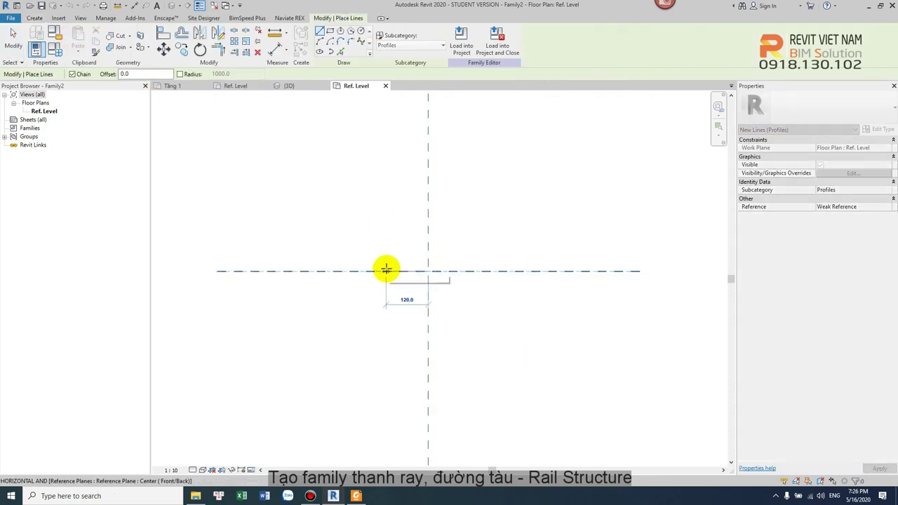
pyautogui.click(386, 270)
pyautogui.click(386, 293)
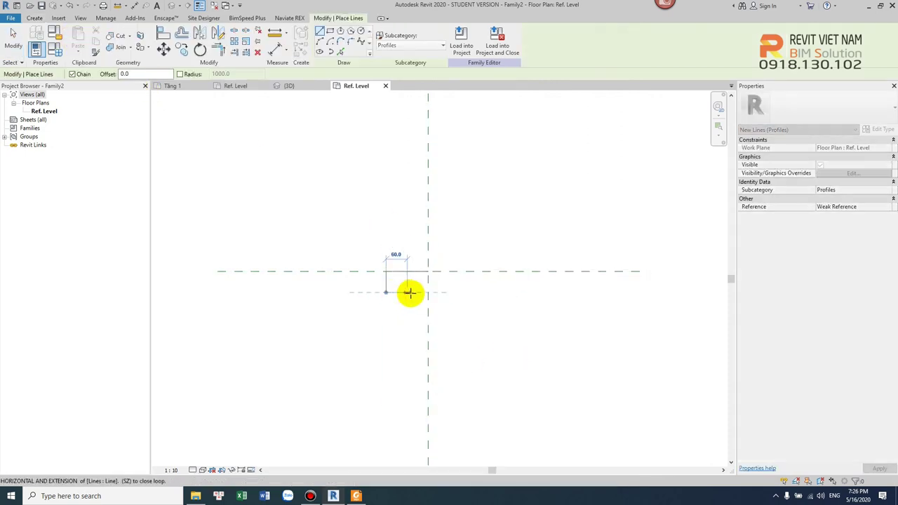
pyautogui.click(409, 293)
pyautogui.press('Escape')
pyautogui.press('Escape')
pyautogui.click(399, 293)
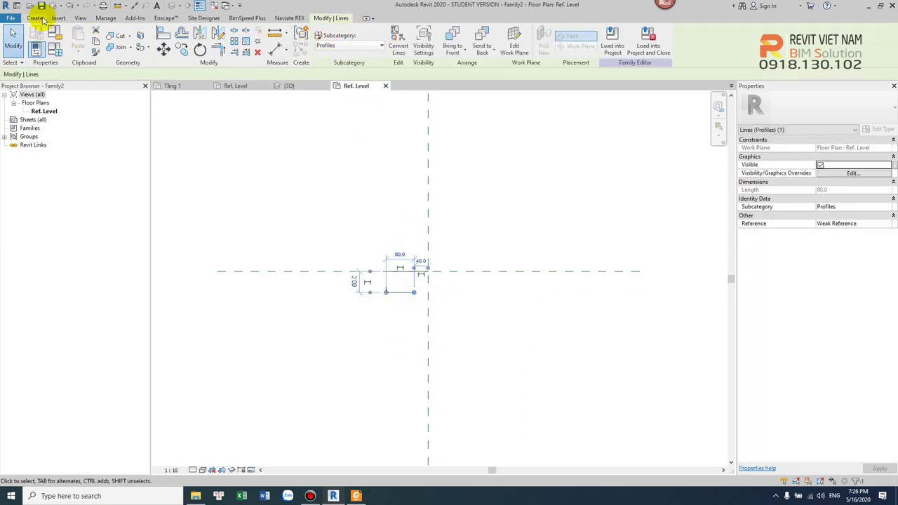
# - Add the curved web line running down from the notch corner
pyautogui.click(36, 18)
pyautogui.click(261, 44)
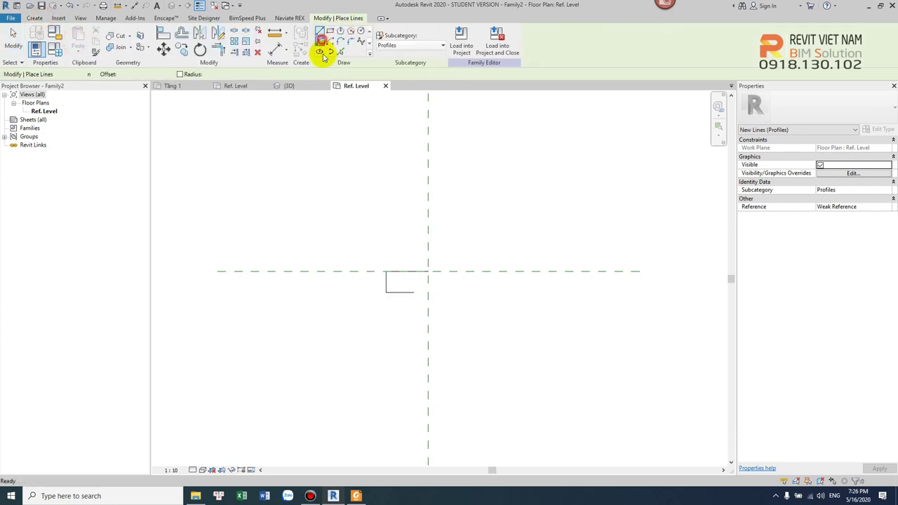
pyautogui.click(413, 292)
pyautogui.click(414, 384)
pyautogui.click(403, 335)
pyautogui.press('Escape')
pyautogui.press('Escape')
# - Mirror-copy the notch and web lines across a horizontal axis to form the bottom notch
pyautogui.moveTo(344, 258); pyautogui.dragTo(454, 330)
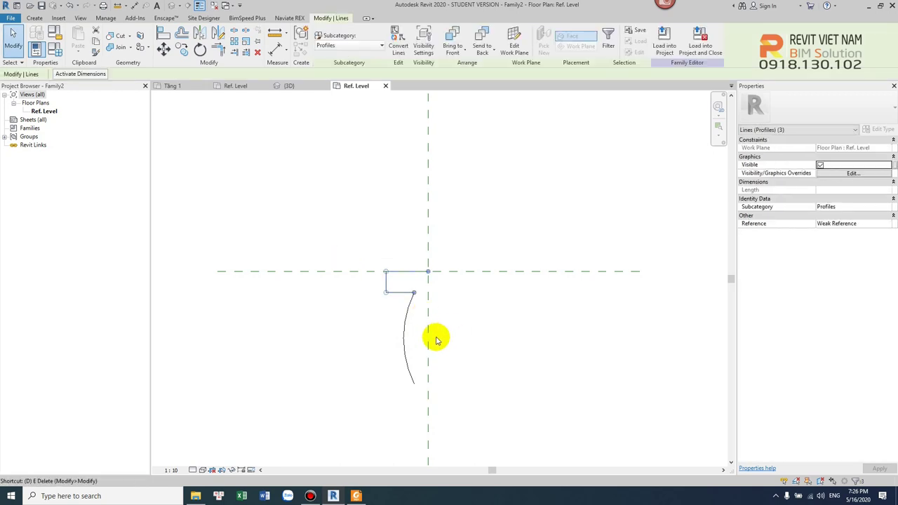
pyautogui.press('m')
pyautogui.click(407, 338)
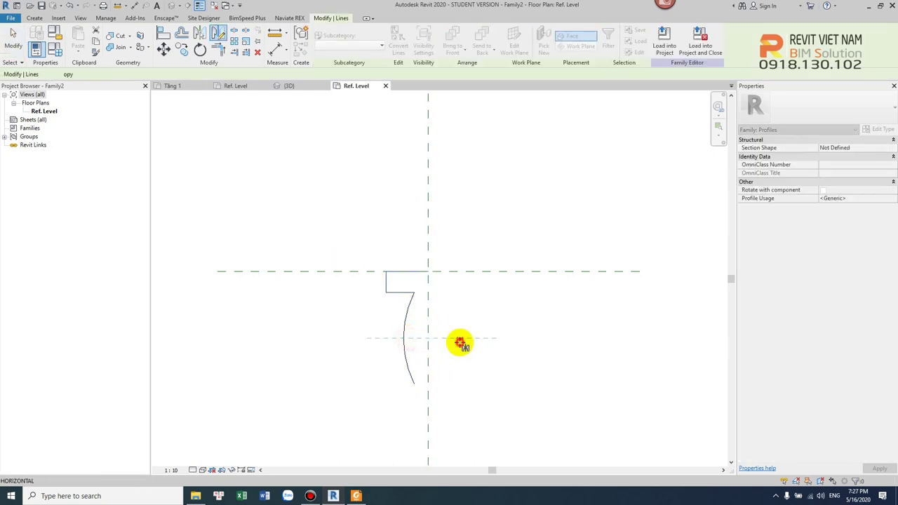
pyautogui.click(459, 342)
pyautogui.press('Escape')
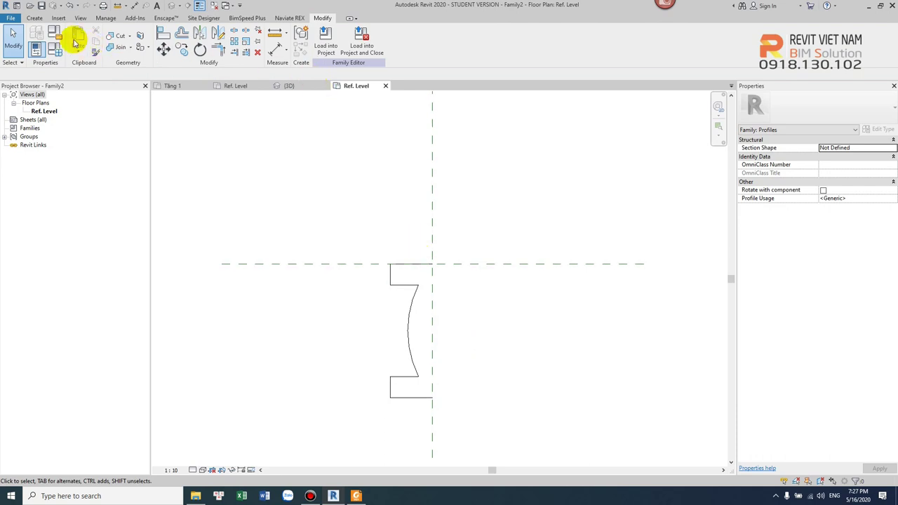
pyautogui.click(31, 18)
# - Round the top-left corner and the notch's lower-left corner with radius 10.0 fillet arcs
pyautogui.click(80, 39)
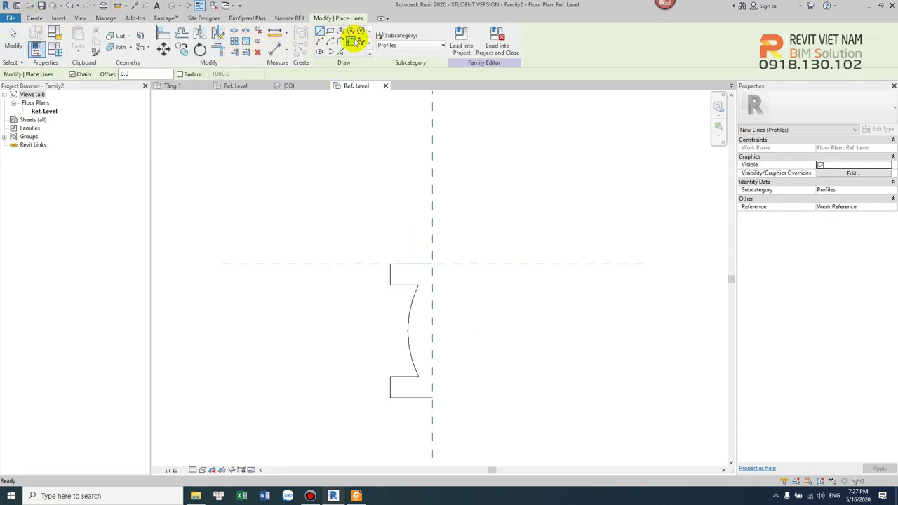
pyautogui.click(350, 43)
pyautogui.click(101, 75)
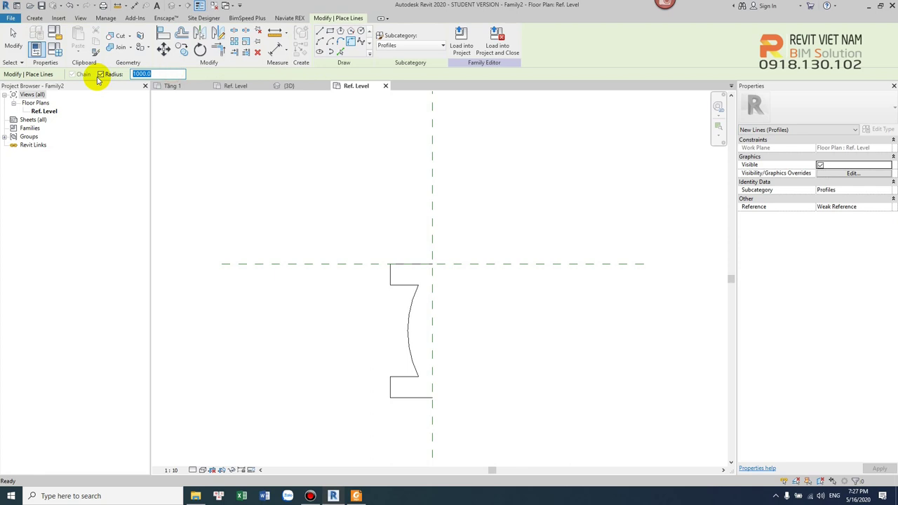
pyautogui.click(158, 74)
pyautogui.write('10')
pyautogui.scroll(2, 381, 281)
pyautogui.scroll(2, 433, 309)
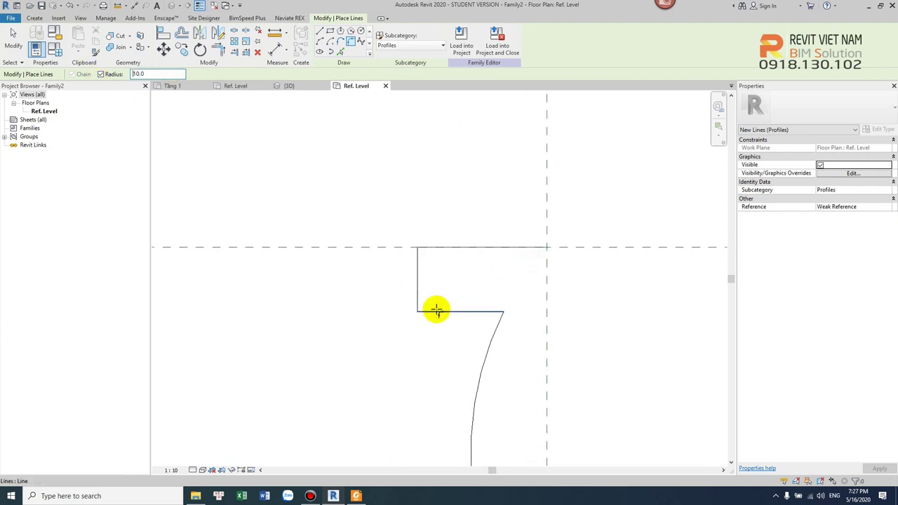
pyautogui.click(418, 300)
pyautogui.click(424, 249)
pyautogui.scroll(-2, 463, 218)
pyautogui.scroll(2, 417, 390)
pyautogui.click(395, 415)
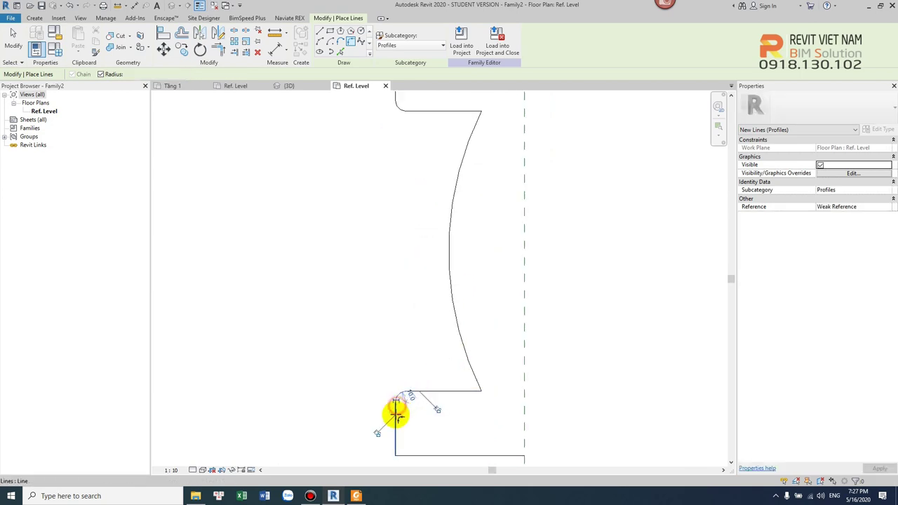
pyautogui.click(417, 455)
pyautogui.scroll(-3, 451, 400)
pyautogui.press('Escape')
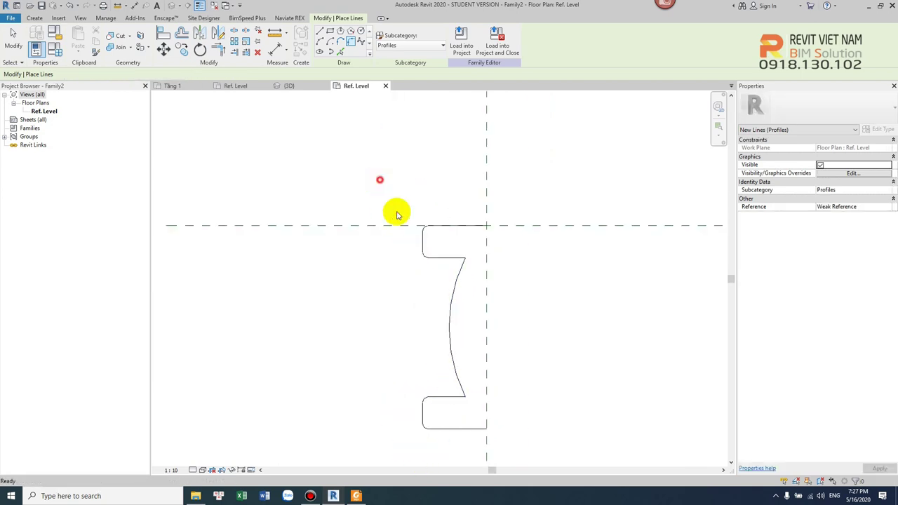
pyautogui.press('Escape')
# - Mirror the eleven half-profile lines across the vertical centre plane to complete the I-shape
pyautogui.scroll(-2, 431, 259)
pyautogui.moveTo(393, 189); pyautogui.dragTo(504, 376)
pyautogui.moveTo(481, 331); pyautogui.dragTo(476, 315, button='middle')
pyautogui.press('m')
pyautogui.press('m')
pyautogui.click(444, 271)
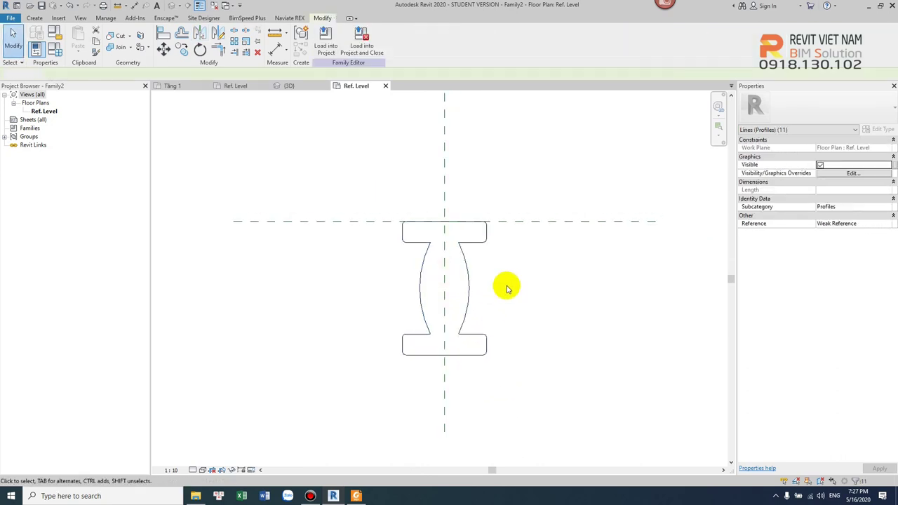
pyautogui.press('Escape')
pyautogui.moveTo(507, 287); pyautogui.dragTo(495, 295, button='middle')
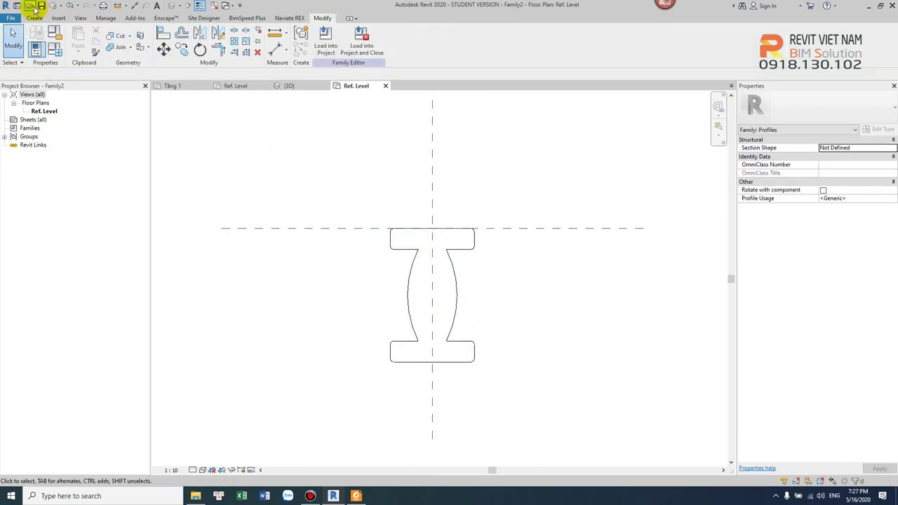
# - Save the profile family as RS1 and load it into the RNC-122- B1 project
pyautogui.click(33, 18)
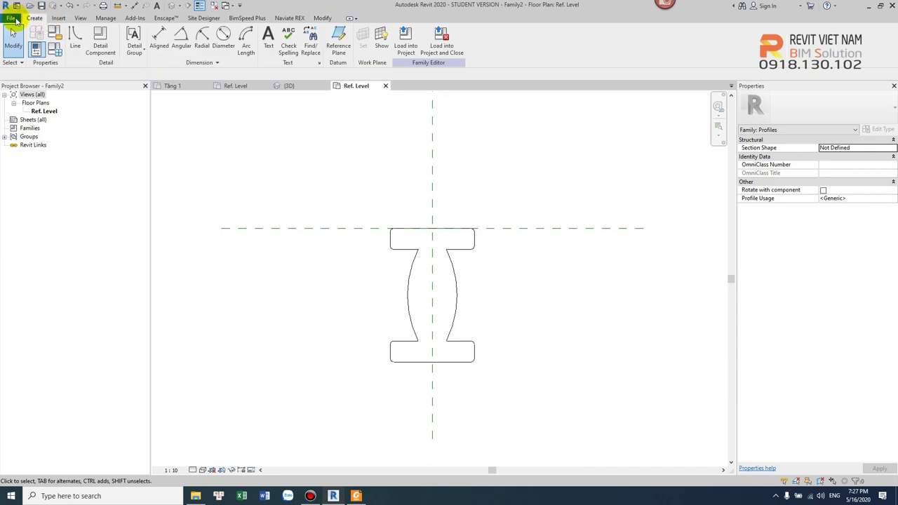
pyautogui.click(11, 19)
pyautogui.moveTo(33, 127)
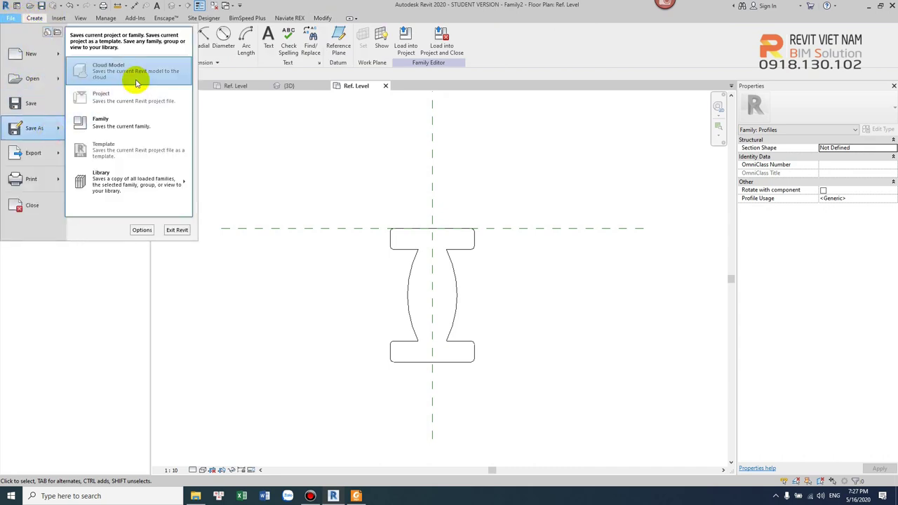
pyautogui.click(121, 123)
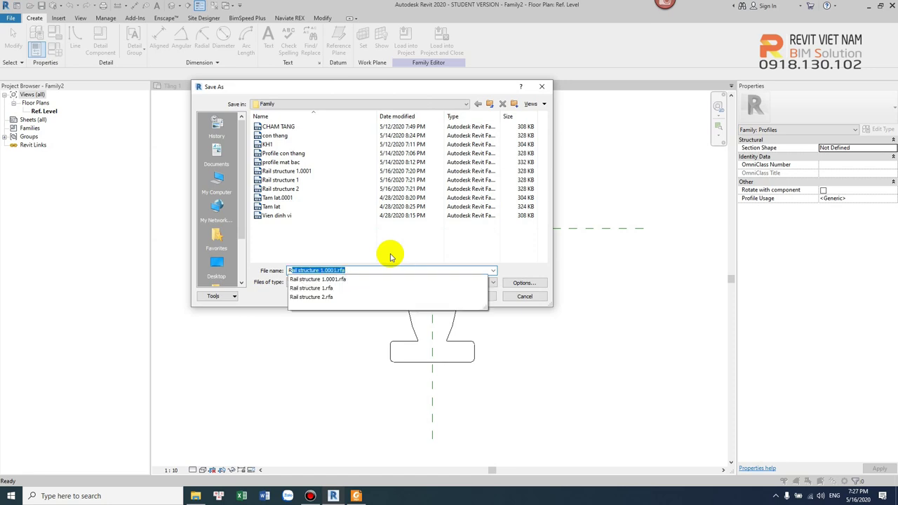
pyautogui.write('S1')
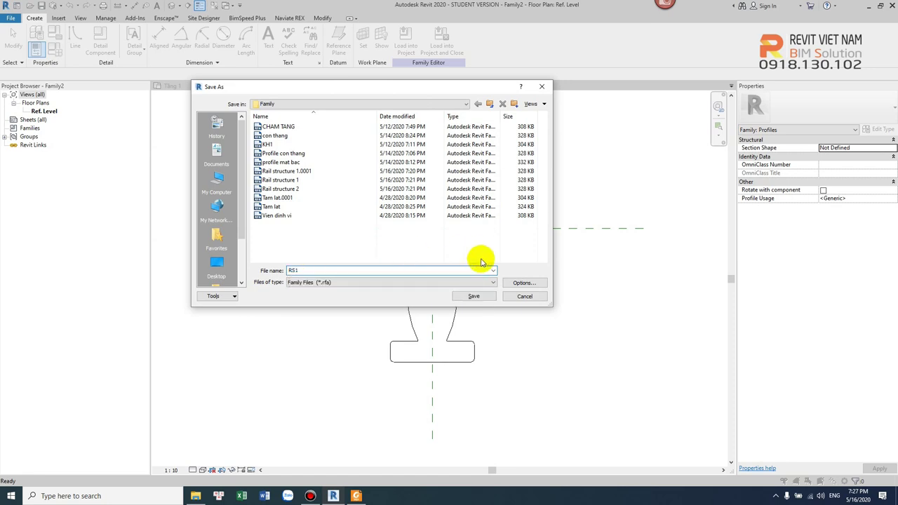
pyautogui.click(475, 297)
pyautogui.click(403, 48)
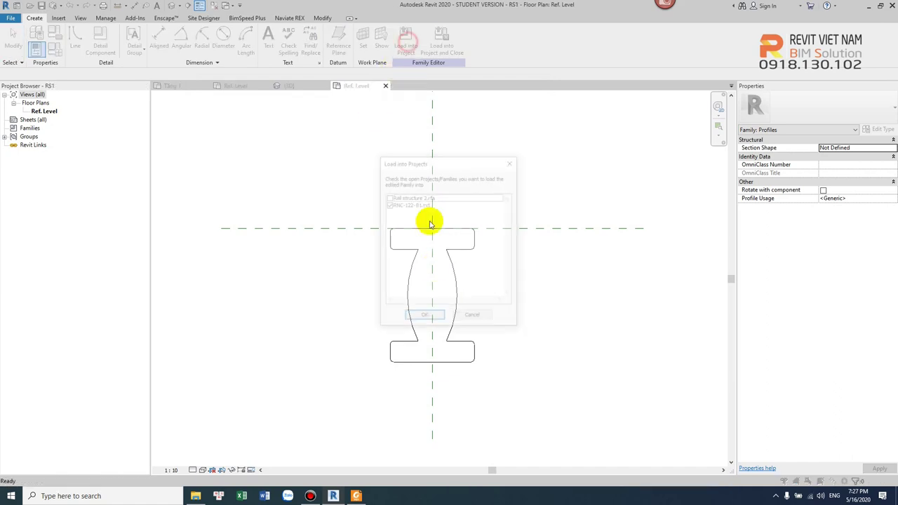
pyautogui.click(425, 317)
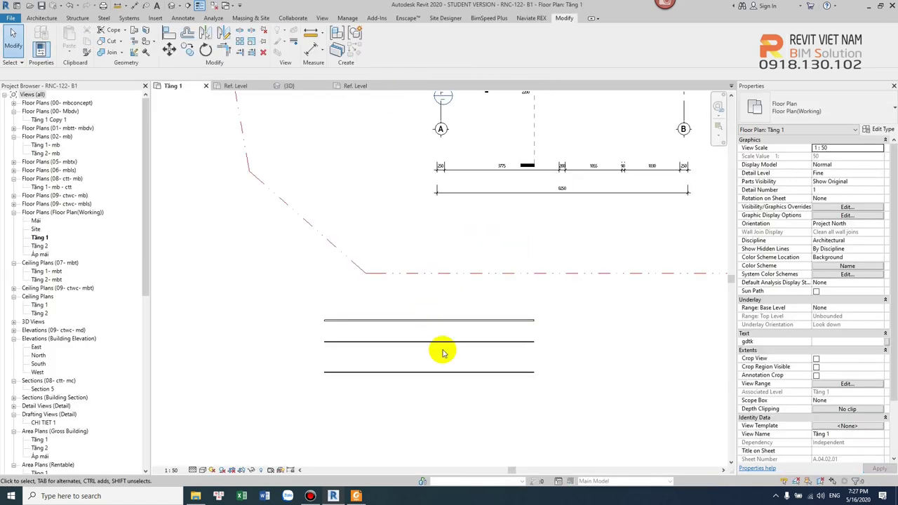
# - In the 3D view, set both rails of the railing type to the RS1 profile
pyautogui.click(429, 332)
pyautogui.click(171, 4)
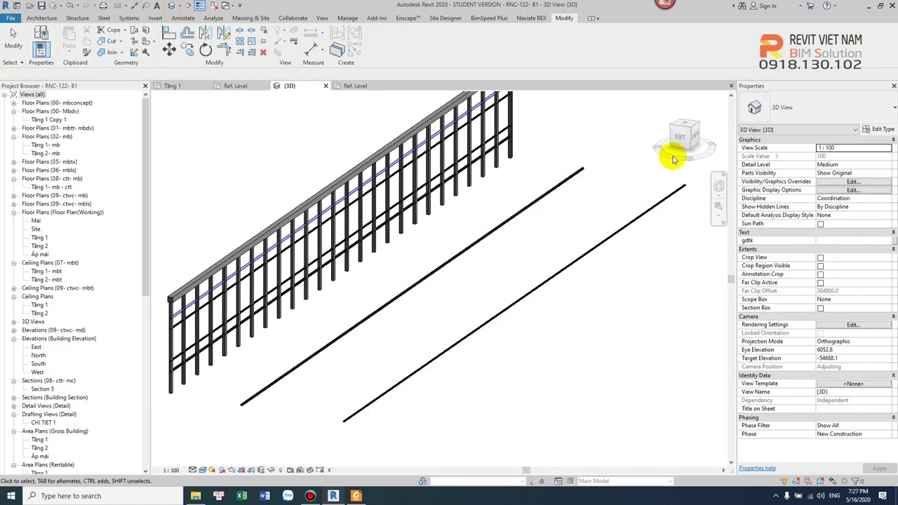
pyautogui.click(637, 222)
pyautogui.click(878, 129)
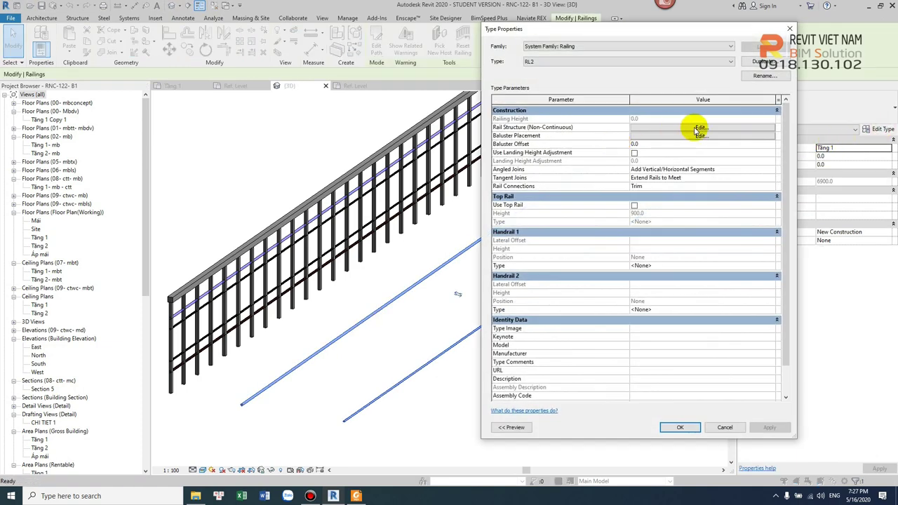
pyautogui.click(694, 126)
pyautogui.click(714, 91)
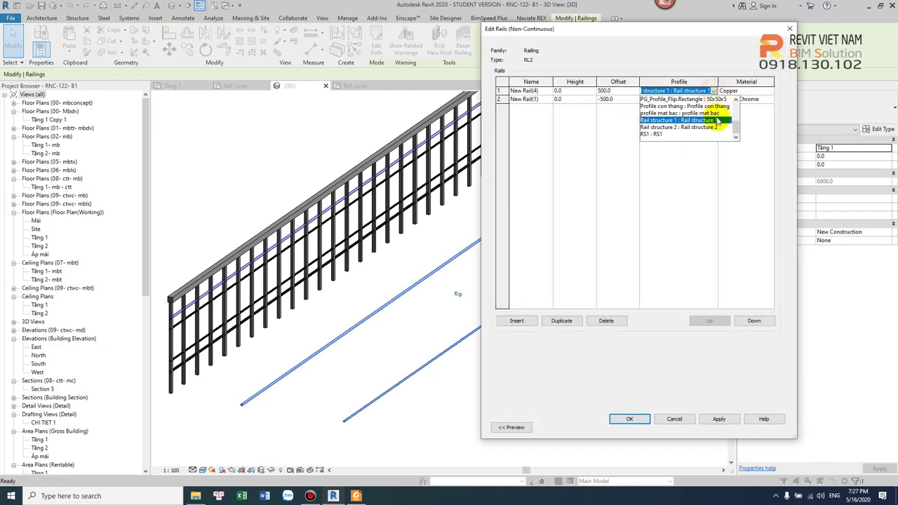
pyautogui.click(668, 135)
pyautogui.click(656, 99)
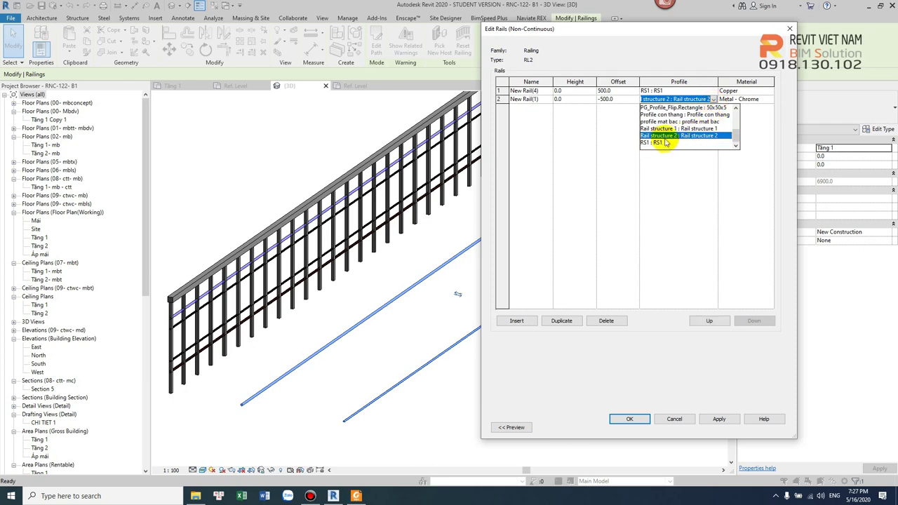
pyautogui.click(658, 143)
pyautogui.click(629, 418)
pyautogui.click(679, 427)
# - Orbit around the new rails and change the 3D view's shading style
pyautogui.keyDown('shift'); pyautogui.moveTo(678, 427); pyautogui.dragTo(607, 395, button='middle'); pyautogui.keyUp('shift')
pyautogui.press('Escape')
pyautogui.scroll(-2, 596, 382)
pyautogui.keyDown('shift'); pyautogui.moveTo(538, 381); pyautogui.dragTo(181, 476, button='middle'); pyautogui.keyUp('shift')
pyautogui.click(202, 471)
pyautogui.click(225, 435)
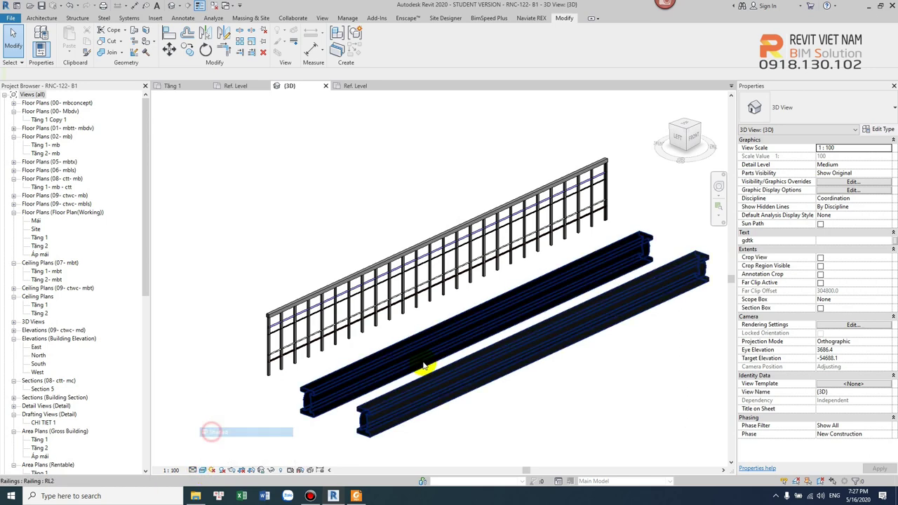
# - Inspect the rails end-on, then reselect the RL2 railing and reopen its type properties
pyautogui.scroll(3, 434, 375)
pyautogui.keyDown('shift'); pyautogui.moveTo(435, 375); pyautogui.dragTo(401, 411, button='middle'); pyautogui.keyUp('shift')
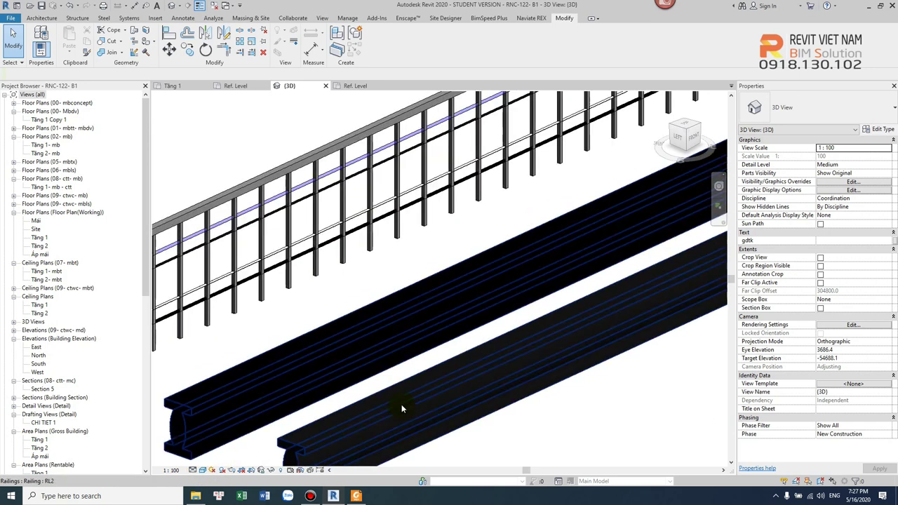
pyautogui.scroll(-4, 371, 295)
pyautogui.moveTo(371, 294)
pyautogui.keyDown('shift'); pyautogui.mouseDown(button='middle')
pyautogui.moveTo(472, 350)
pyautogui.moveTo(490, 341)
pyautogui.moveTo(481, 335)
pyautogui.moveTo(505, 406)
pyautogui.moveTo(511, 325)
pyautogui.moveTo(458, 333)
pyautogui.mouseUp(button='middle'); pyautogui.keyUp('shift')
pyautogui.scroll(3, 491, 341)
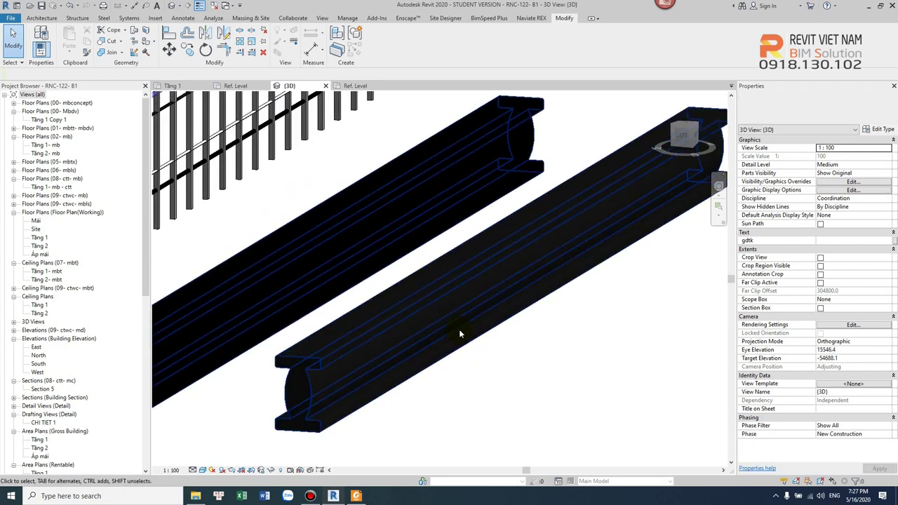
pyautogui.click(433, 298)
pyautogui.moveTo(431, 296)
pyautogui.keyDown('shift'); pyautogui.mouseDown(button='middle')
pyautogui.moveTo(427, 306)
pyautogui.moveTo(545, 232)
pyautogui.mouseUp(button='middle'); pyautogui.keyUp('shift')
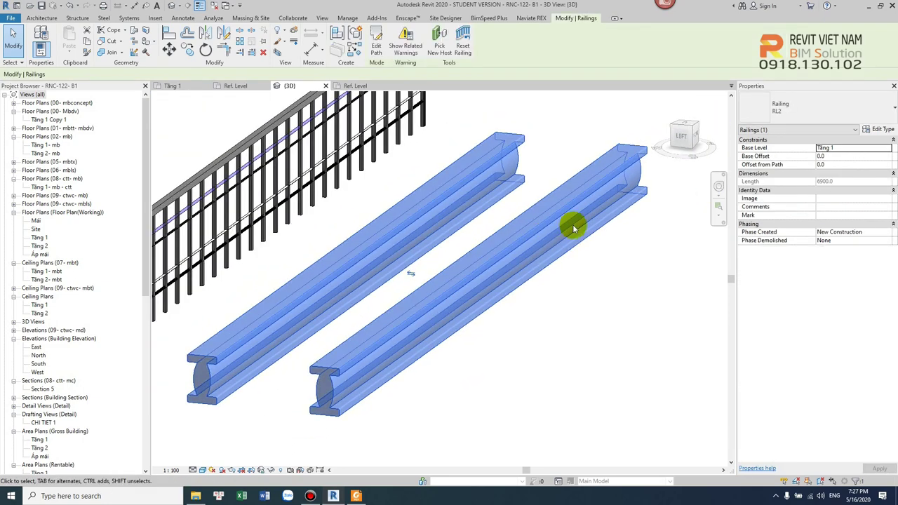
pyautogui.click(870, 131)
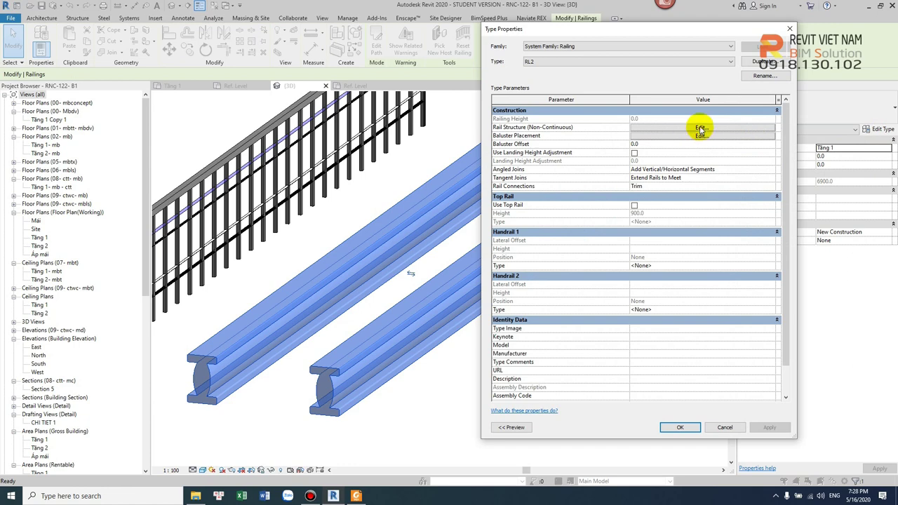
# - Insert a third default-profile rail into RL2's rail structure and inspect it between the I-rails
pyautogui.click(699, 128)
pyautogui.click(517, 322)
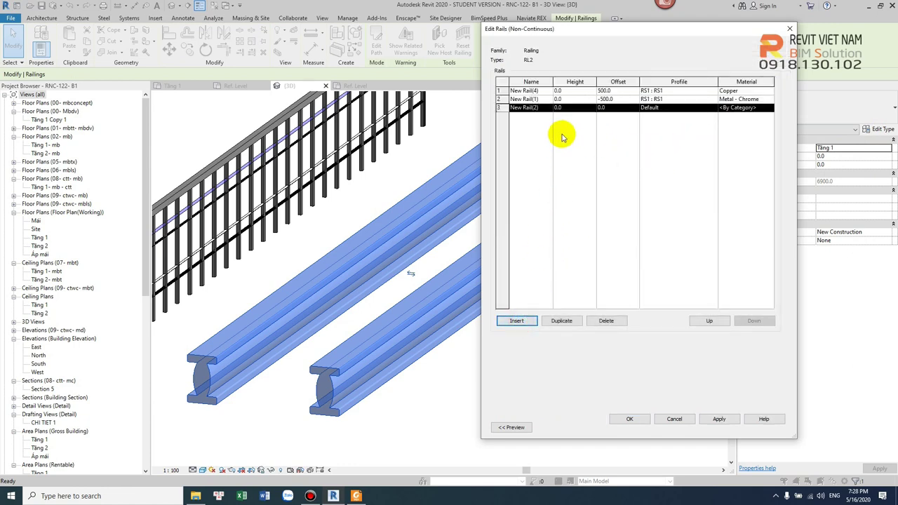
pyautogui.click(636, 419)
pyautogui.click(678, 425)
pyautogui.moveTo(539, 387)
pyautogui.keyDown('shift'); pyautogui.mouseDown(button='middle')
pyautogui.moveTo(525, 357)
pyautogui.moveTo(545, 363)
pyautogui.moveTo(497, 360)
pyautogui.mouseUp(button='middle'); pyautogui.keyUp('shift')
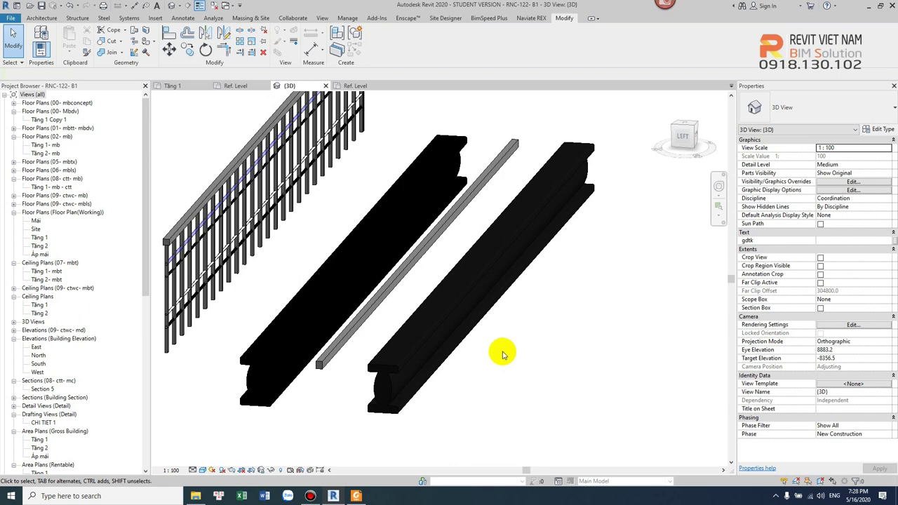
pyautogui.click(438, 331)
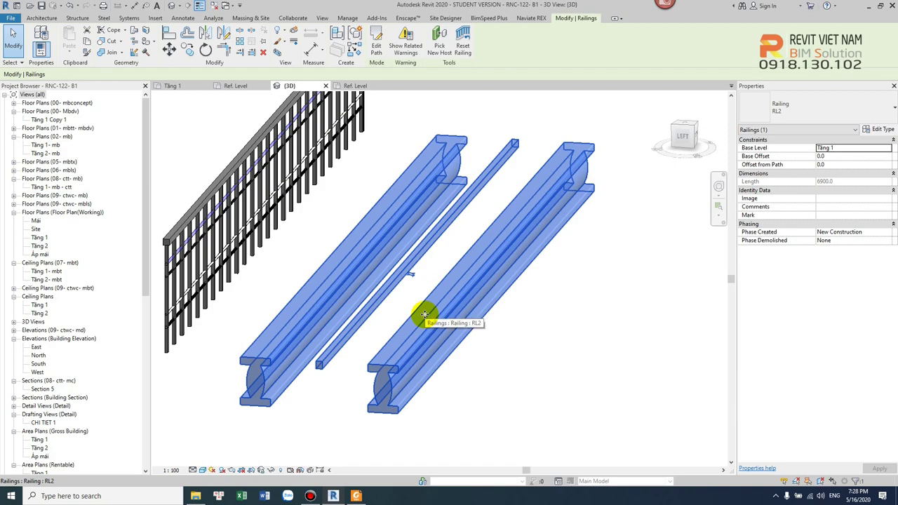
pyautogui.click(358, 496)
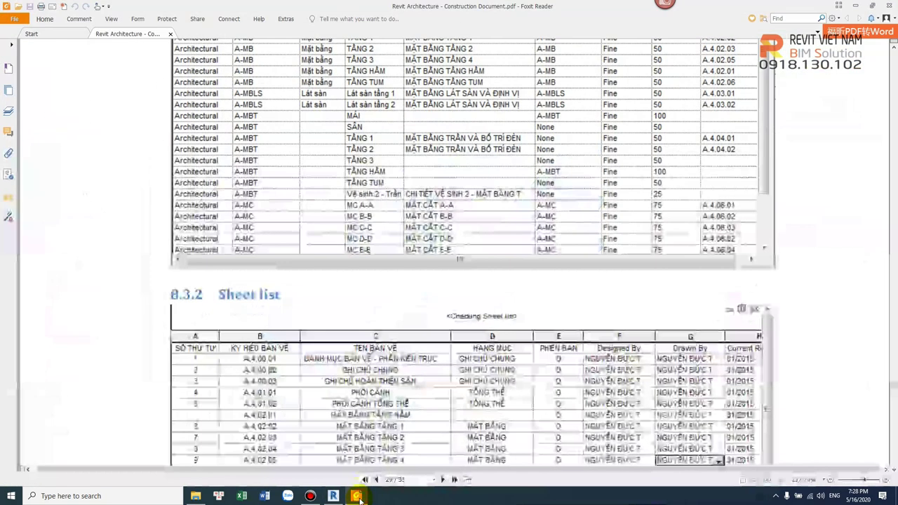
# - Open RNC LESSON 8 from the Slide folder and go to slide 20, Railing - Application
pyautogui.click(194, 496)
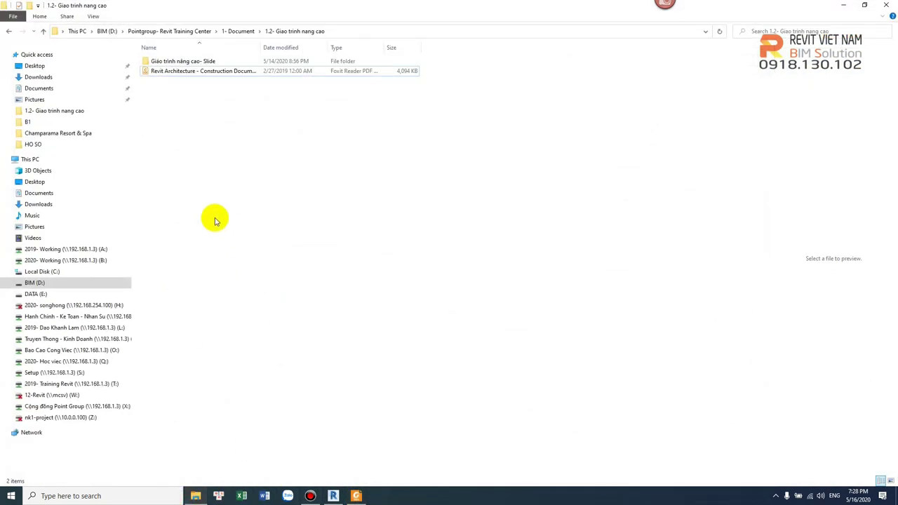
pyautogui.doubleClick(187, 61)
pyautogui.click(186, 131)
pyautogui.doubleClick(219, 137)
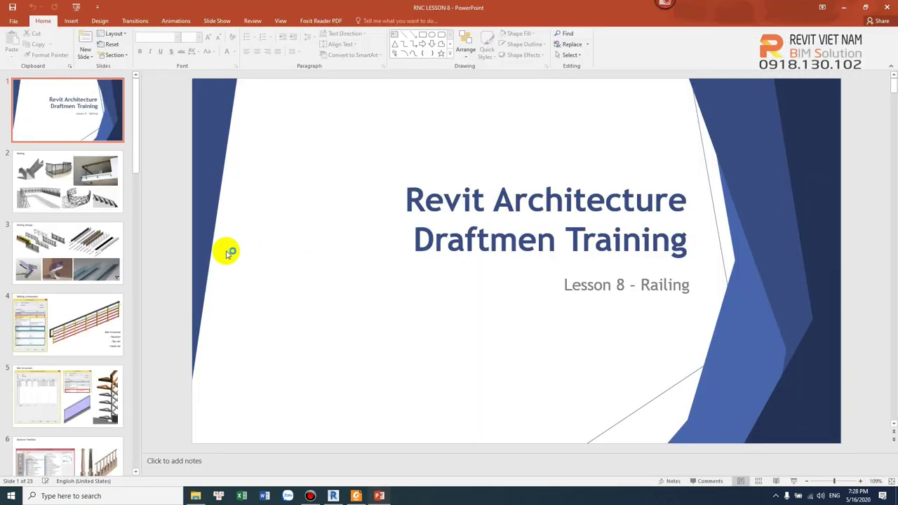
pyautogui.scroll(-5, 120, 256)
pyautogui.moveTo(141, 161); pyautogui.dragTo(139, 444)
pyautogui.click(91, 232)
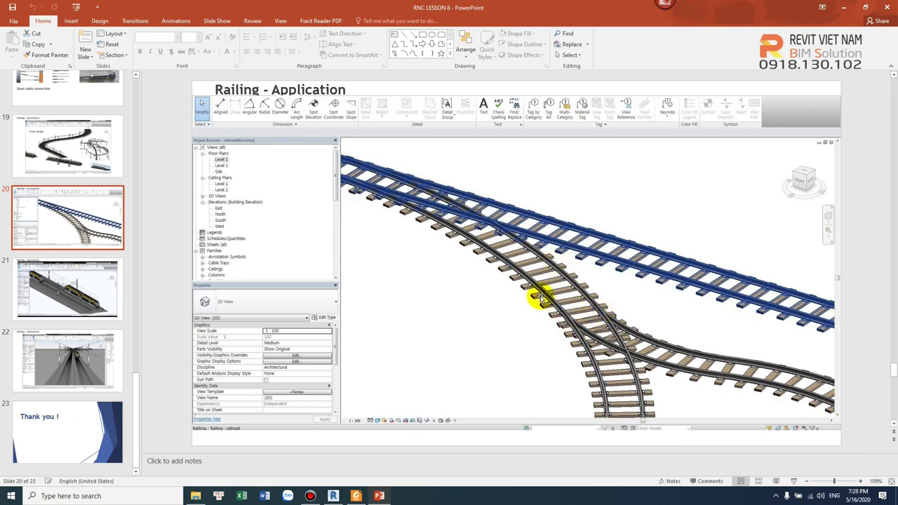
# - Browse slides 22 and 21 showing the railway perspective and train on tracks
pyautogui.scroll(2, 596, 343)
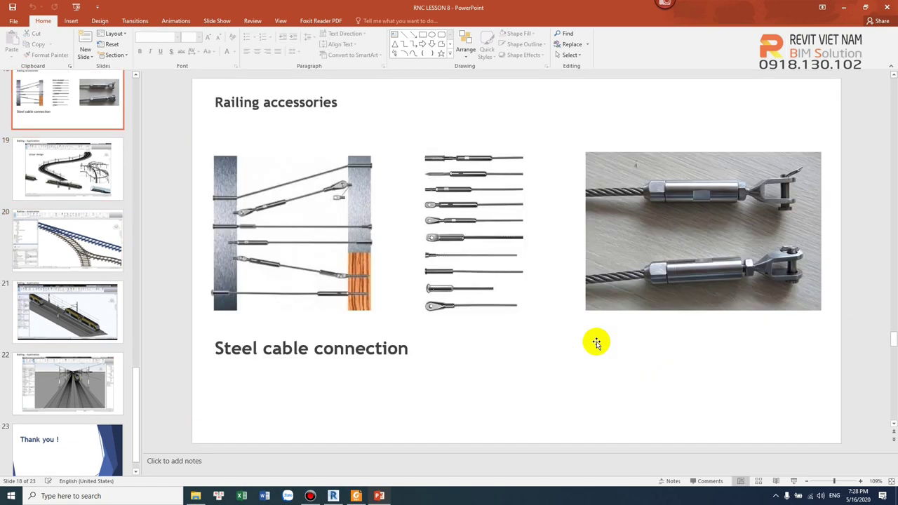
pyautogui.scroll(-1, 597, 342)
pyautogui.scroll(-3, 596, 343)
pyautogui.scroll(-1, 596, 343)
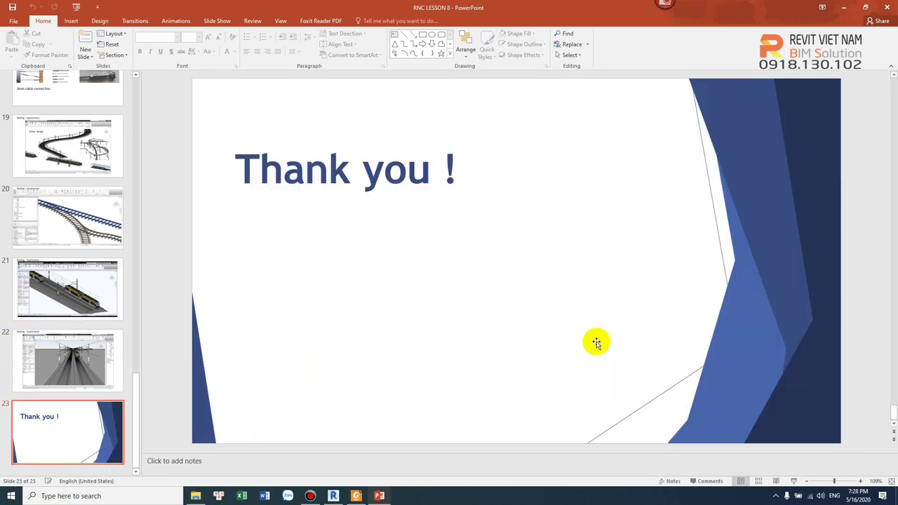
pyautogui.click(90, 359)
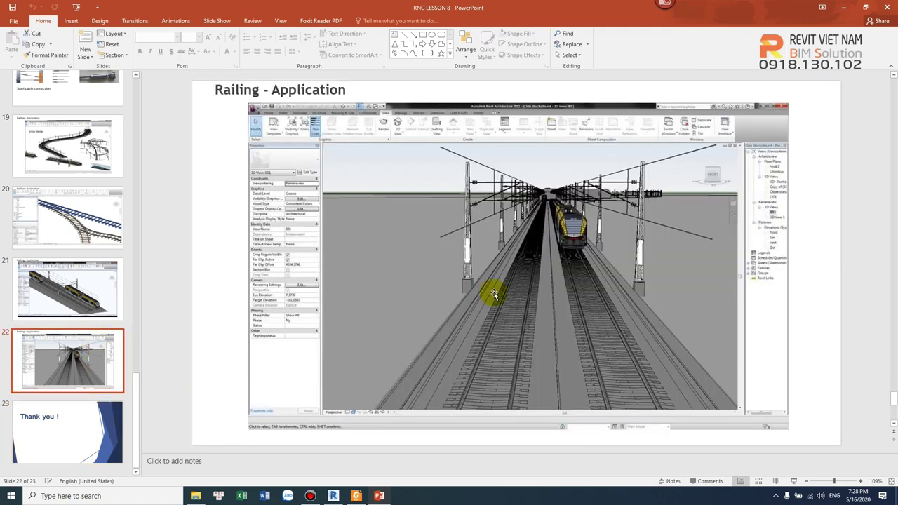
pyautogui.click(90, 290)
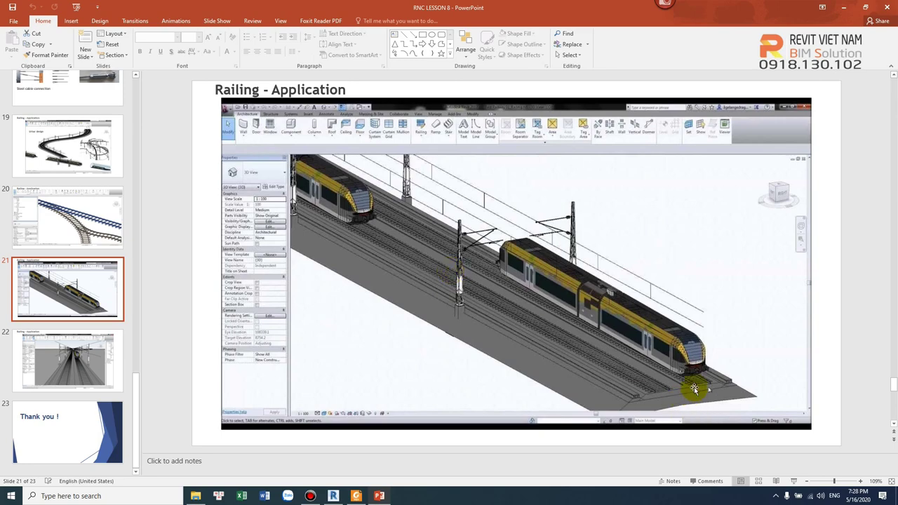
# - Minimise PowerPoint, File Explorer and Foxit Reader to get back to Revit's 3D view
pyautogui.click(841, 9)
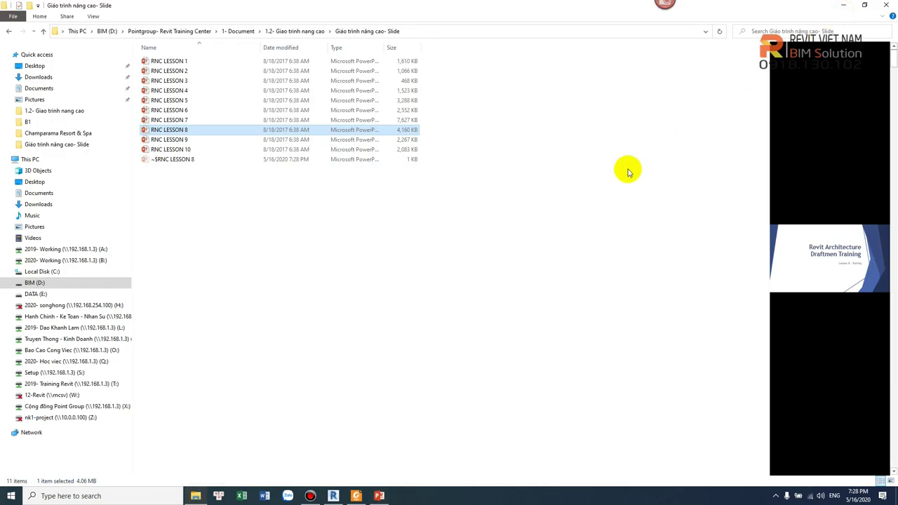
pyautogui.click(842, 5)
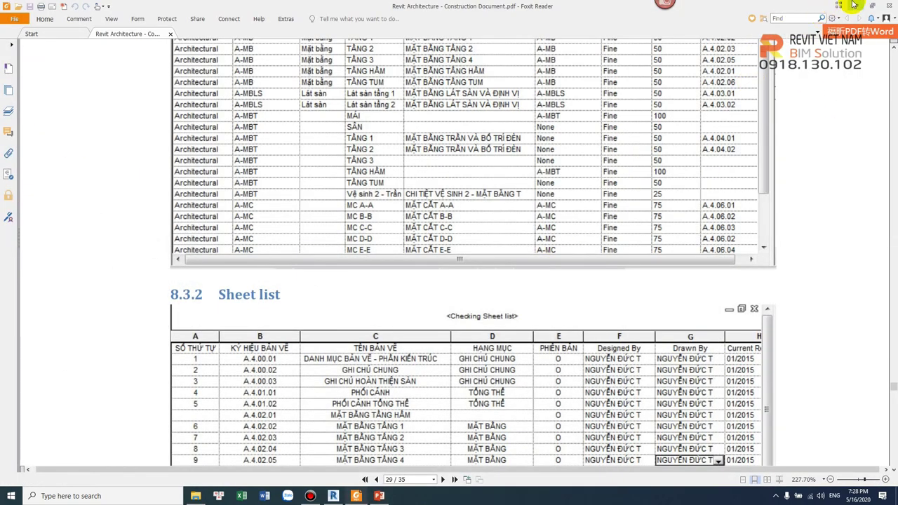
pyautogui.click(852, 6)
pyautogui.click(521, 321)
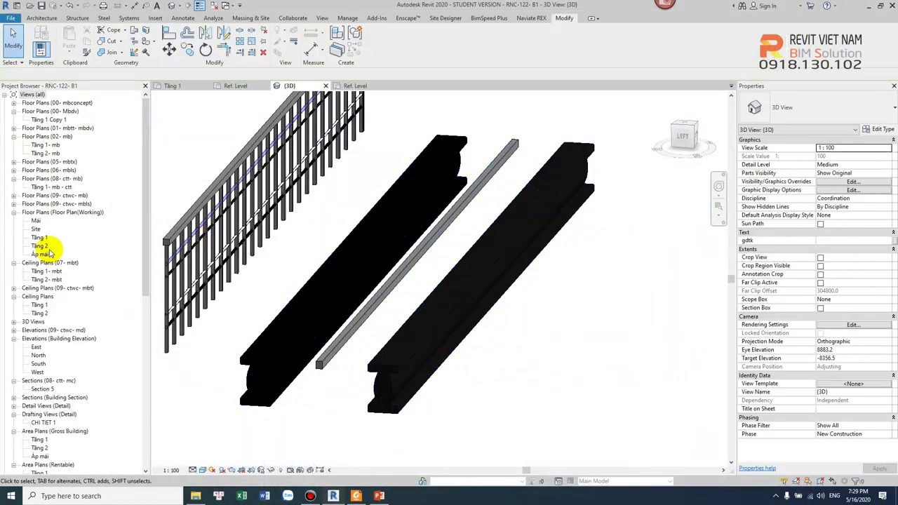
# - In the Tầng 1 plan, edit the RL2 railing path and draw a downward line from the rail end
pyautogui.doubleClick(44, 144)
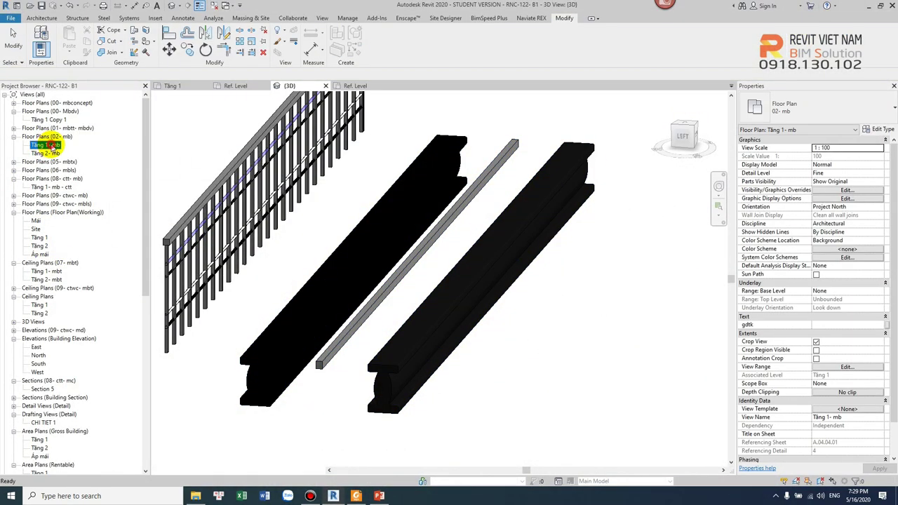
pyautogui.doubleClick(40, 242)
pyautogui.click(456, 349)
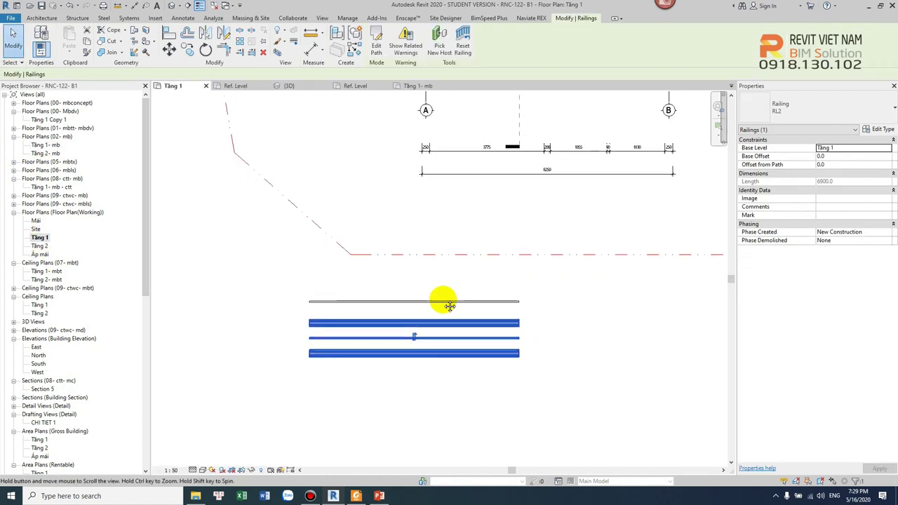
pyautogui.doubleClick(478, 322)
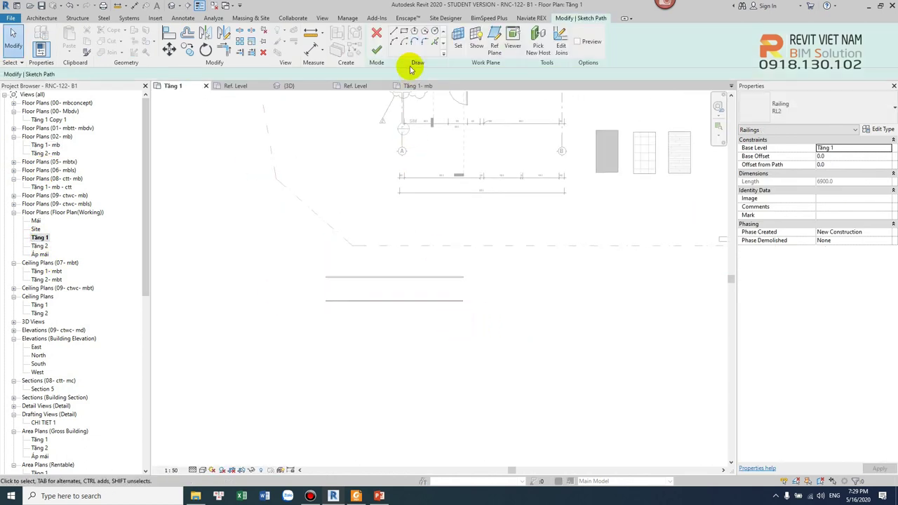
pyautogui.click(395, 33)
pyautogui.click(463, 301)
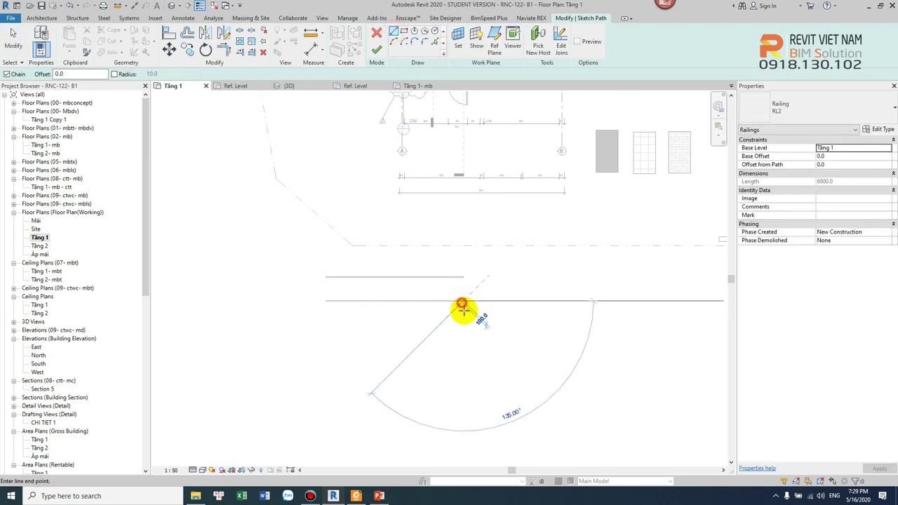
pyautogui.click(463, 416)
# - Join the new leg with a fillet arc, finish the path, and view the curved railing in 3D
pyautogui.click(424, 41)
pyautogui.click(463, 335)
pyautogui.click(439, 302)
pyautogui.click(443, 313)
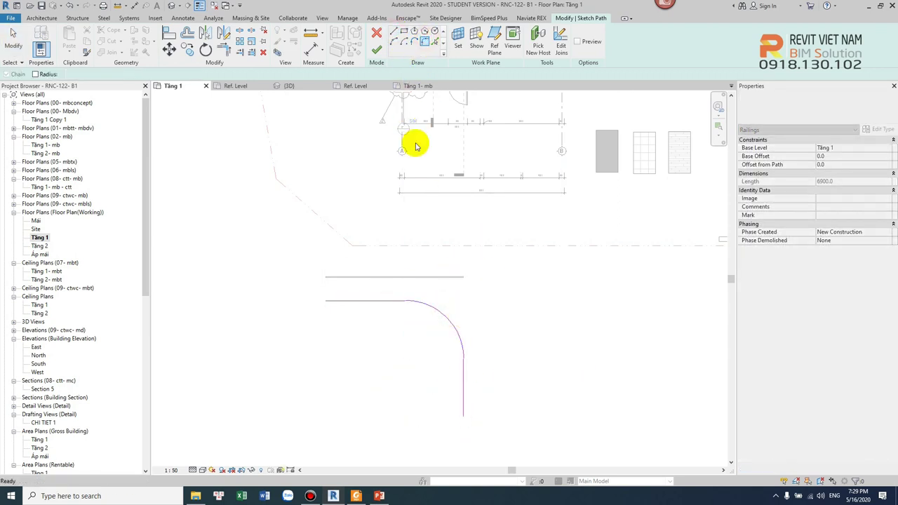
pyautogui.click(376, 49)
pyautogui.click(507, 300)
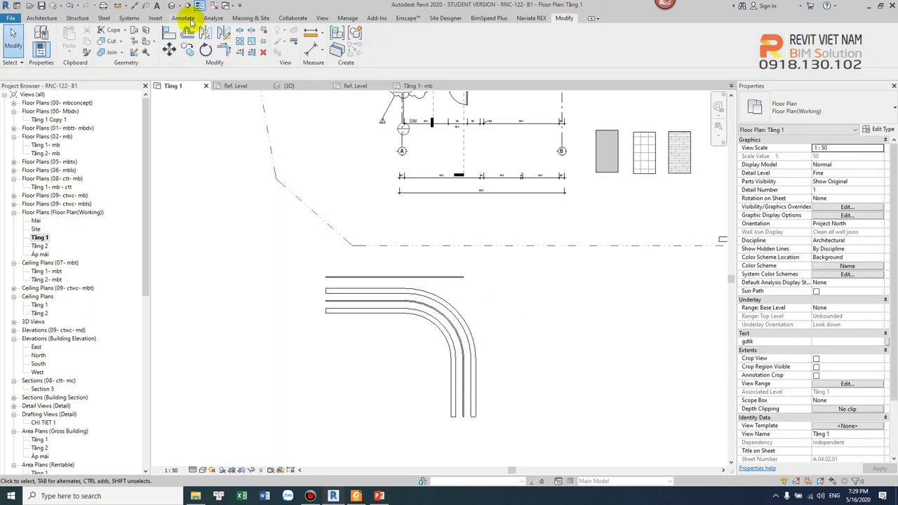
pyautogui.click(188, 5)
pyautogui.keyDown('shift'); pyautogui.moveTo(462, 335); pyautogui.dragTo(481, 330, button='middle'); pyautogui.keyUp('shift')
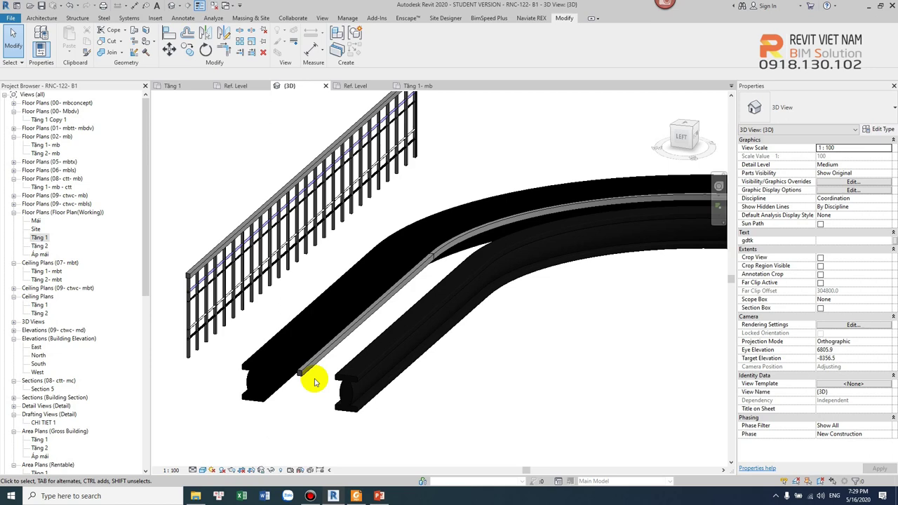
pyautogui.scroll(-2, 379, 358)
pyautogui.keyDown('shift'); pyautogui.moveTo(445, 368); pyautogui.dragTo(408, 363, button='middle'); pyautogui.keyUp('shift')
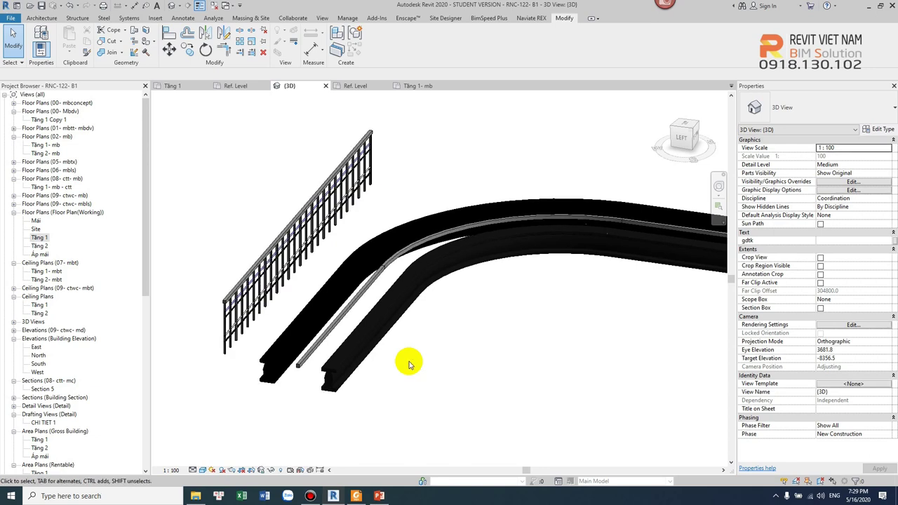
pyautogui.keyDown('shift'); pyautogui.moveTo(408, 375); pyautogui.dragTo(178, 255, button='middle'); pyautogui.keyUp('shift')
pyautogui.click(355, 322)
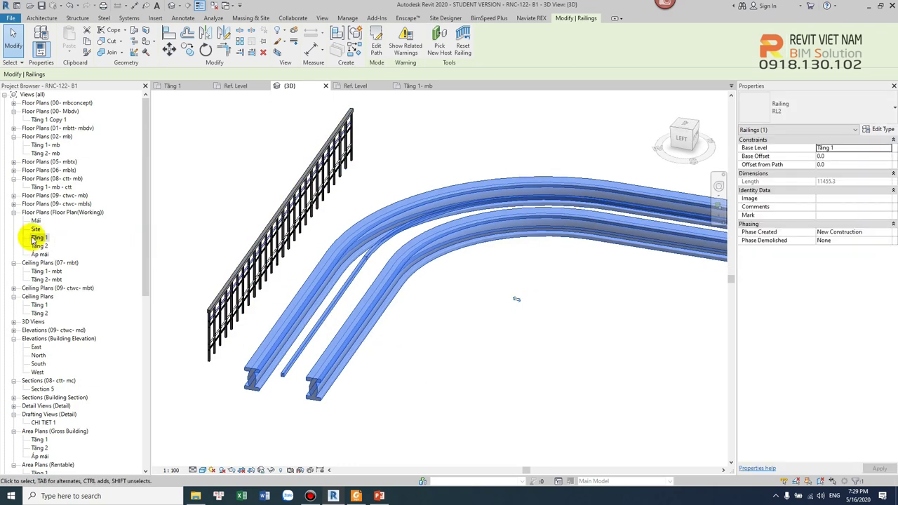
# - Copy the curved railing 11600.0 to the right in the Tầng 1 plan with CO
pyautogui.doubleClick(39, 237)
pyautogui.scroll(2, 430, 286)
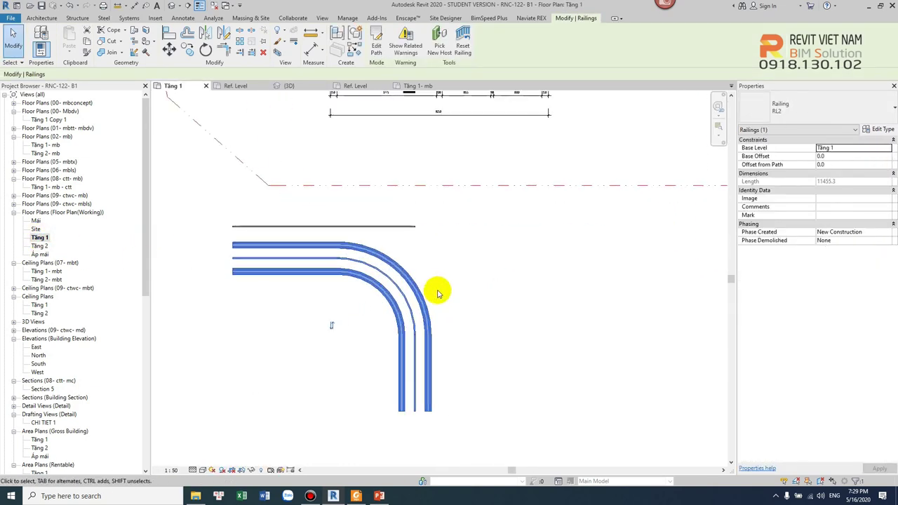
pyautogui.click(416, 281)
pyautogui.click(418, 294)
pyautogui.moveTo(418, 294); pyautogui.dragTo(334, 295, button='middle')
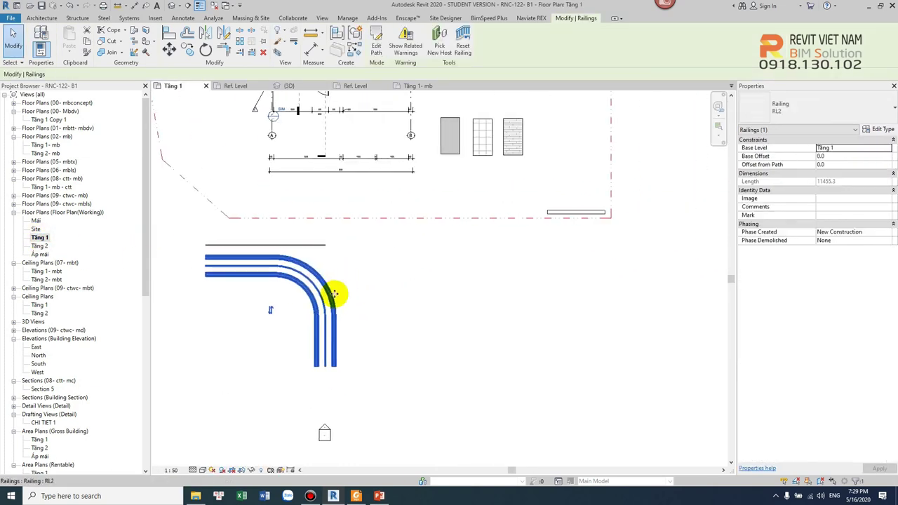
pyautogui.press('c')
pyautogui.press('o')
pyautogui.click(334, 295)
pyautogui.click(531, 296)
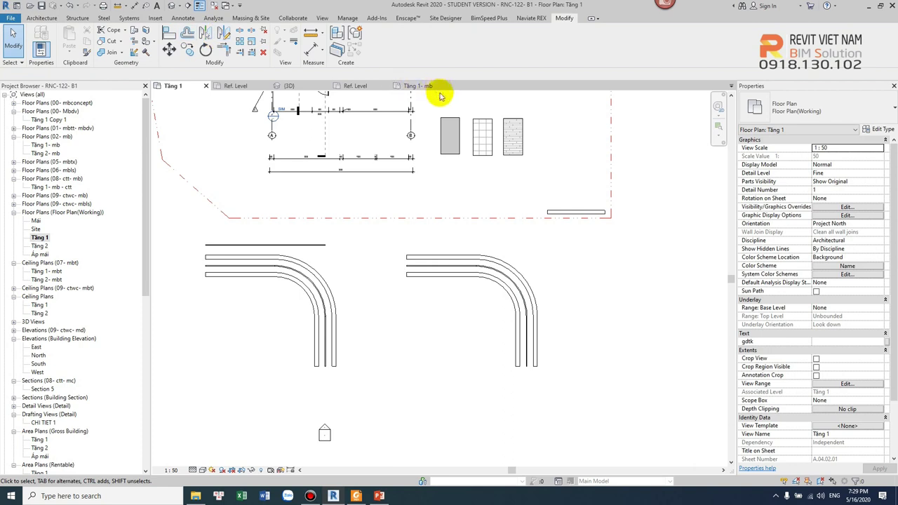
# - Delete the I-shaped outline from the RS1 profile family
pyautogui.click(355, 85)
pyautogui.moveTo(346, 197); pyautogui.dragTo(521, 373)
pyautogui.press('Delete')
pyautogui.scroll(-1, 459, 325)
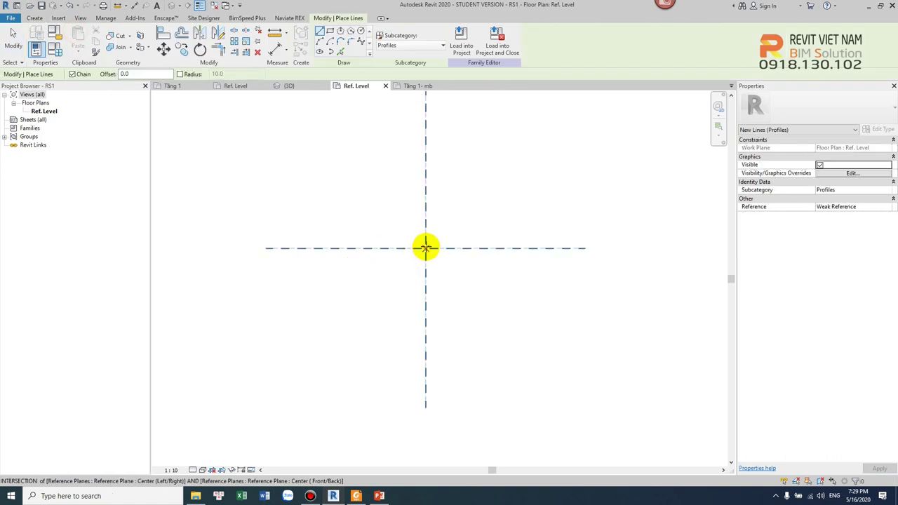
# - Sketch the half-profile edges: horizontal base, vertical edge, 45° chamfer, 320 top and 180 outer side
pyautogui.click(380, 496)
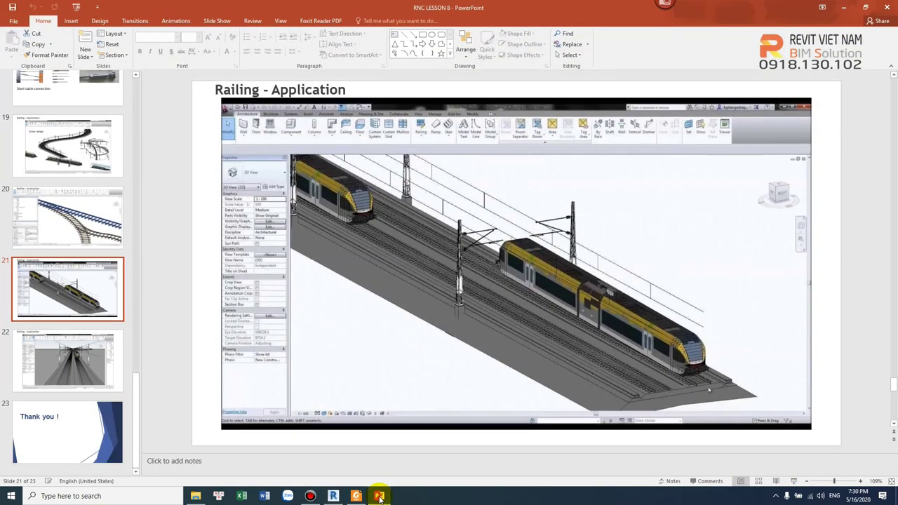
pyautogui.click(379, 495)
pyautogui.click(426, 247)
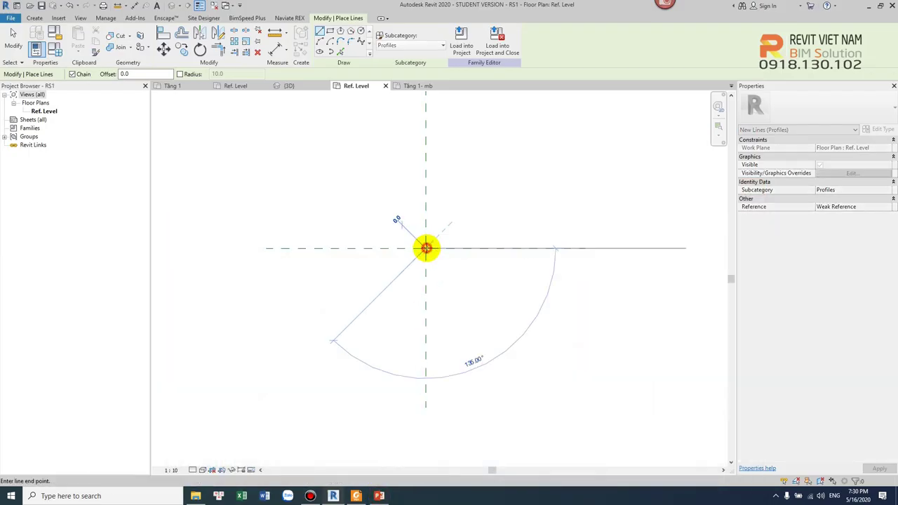
pyautogui.click(275, 248)
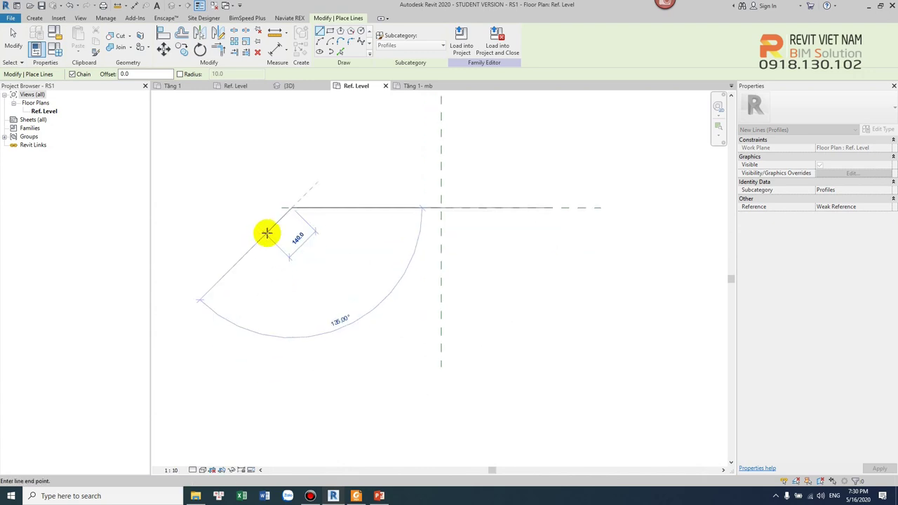
pyautogui.moveTo(297, 201); pyautogui.dragTo(300, 221, button='middle')
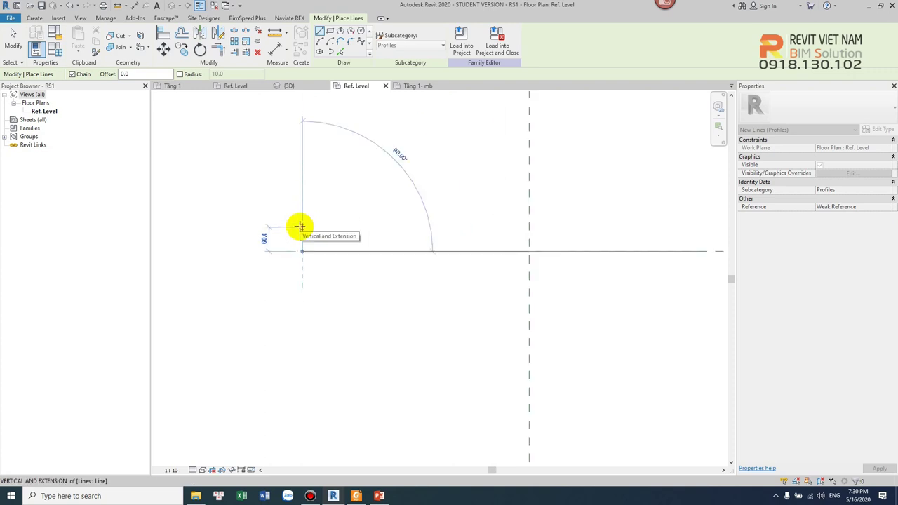
pyautogui.click(299, 226)
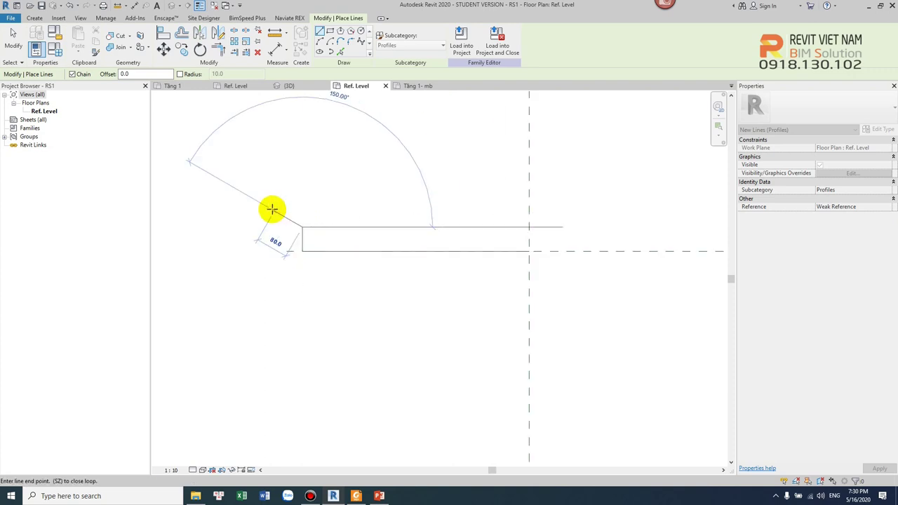
pyautogui.click(279, 204)
pyautogui.moveTo(280, 204); pyautogui.dragTo(291, 204, button='middle')
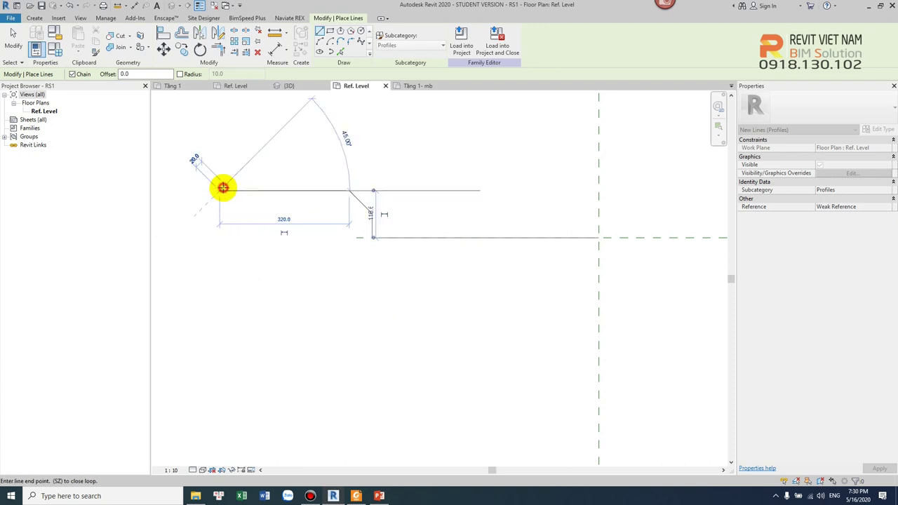
pyautogui.click(221, 189)
pyautogui.click(223, 273)
pyautogui.scroll(-1, 463, 264)
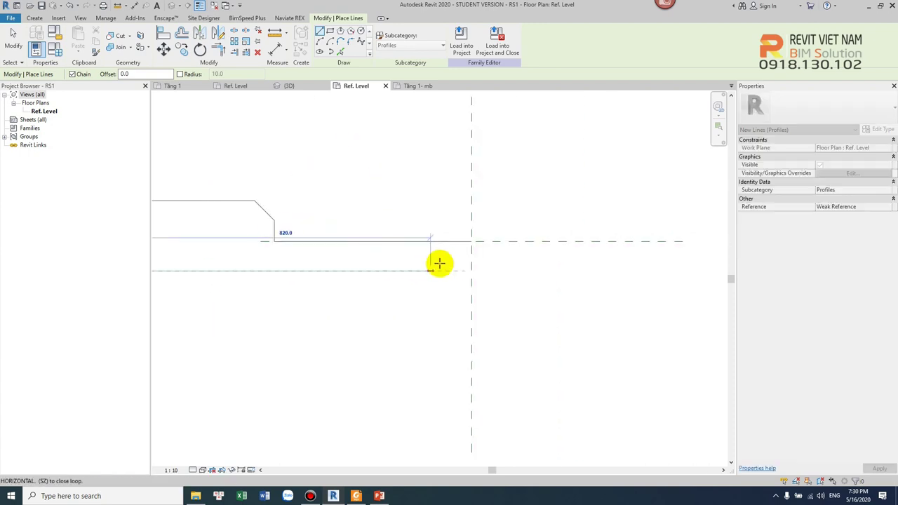
pyautogui.click(472, 270)
# - Window-select the six profile lines and mirror them across the vertical centre reference plane
pyautogui.press('Escape')
pyautogui.press('Escape')
pyautogui.scroll(-2, 474, 267)
pyautogui.moveTo(297, 206)
pyautogui.mouseDown()
pyautogui.moveTo(501, 311)
pyautogui.moveTo(491, 291)
pyautogui.mouseUp()
pyautogui.scroll(1, 491, 291)
pyautogui.press('m')
pyautogui.press('m')
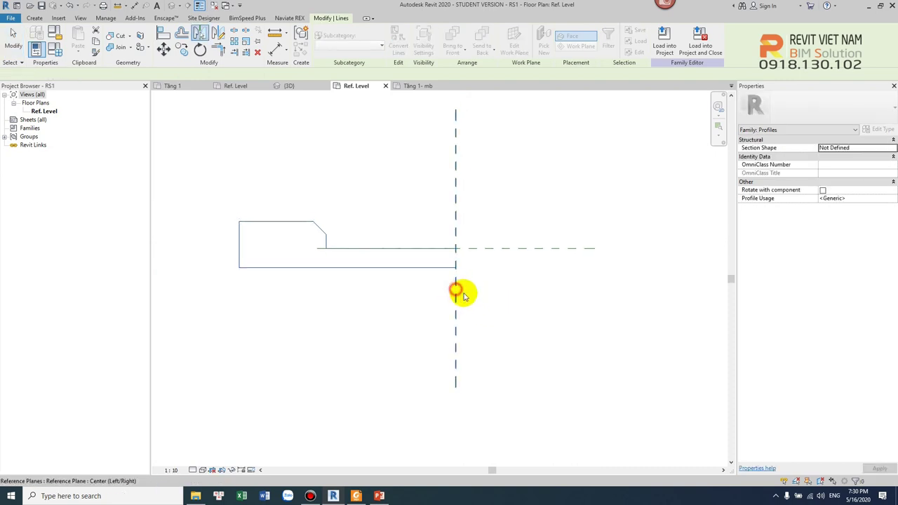
pyautogui.click(462, 294)
pyautogui.scroll(-1, 515, 311)
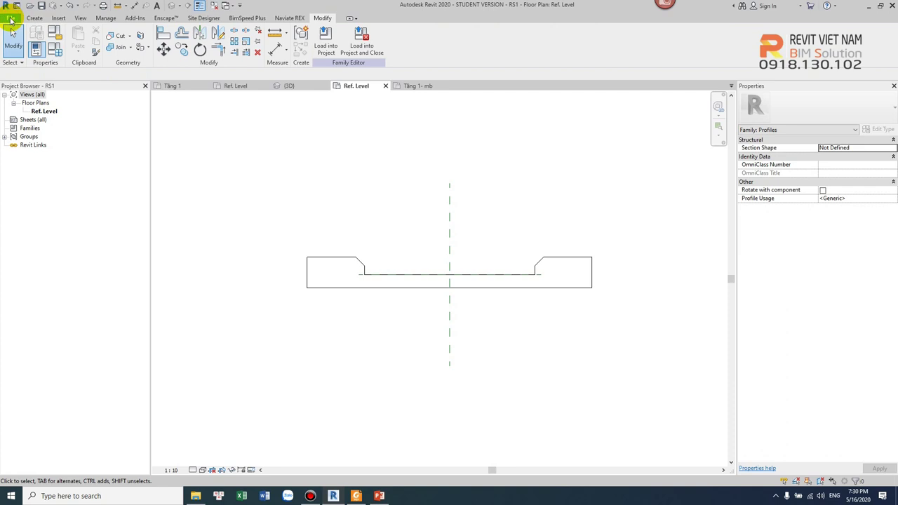
# - Raise the inner floor lines' centre endpoints to form a 177° crown
pyautogui.click(10, 20)
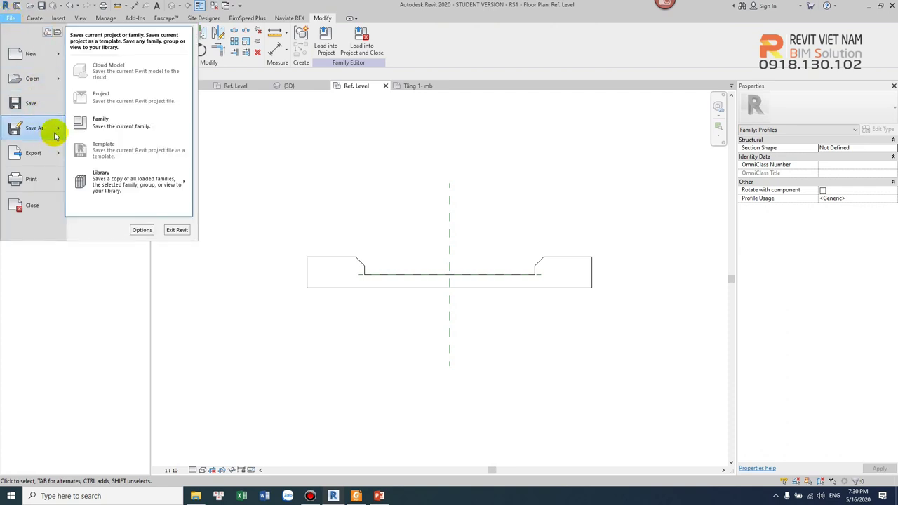
pyautogui.click(456, 346)
pyautogui.scroll(3, 433, 267)
pyautogui.click(433, 266)
pyautogui.moveTo(444, 269); pyautogui.dragTo(452, 267)
pyautogui.click(463, 267)
pyautogui.click(500, 316)
pyautogui.moveTo(501, 316); pyautogui.dragTo(491, 310, button='middle')
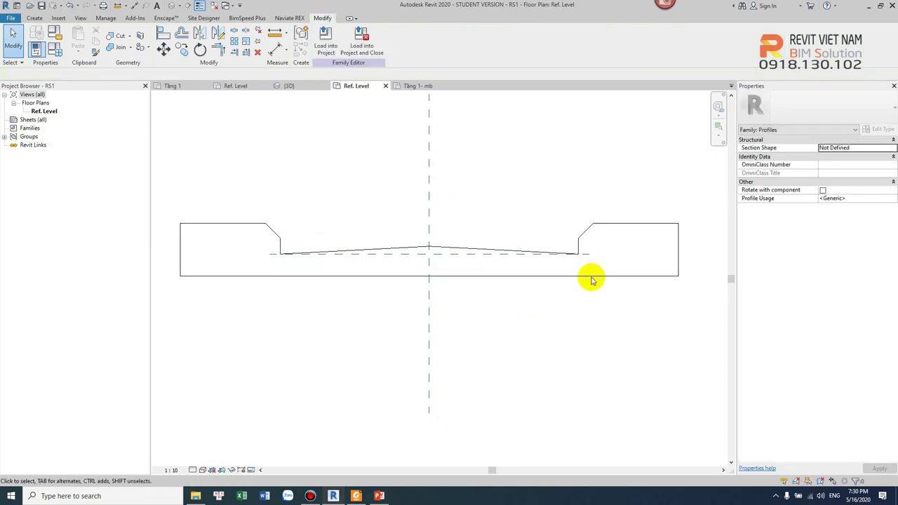
pyautogui.scroll(2, 603, 244)
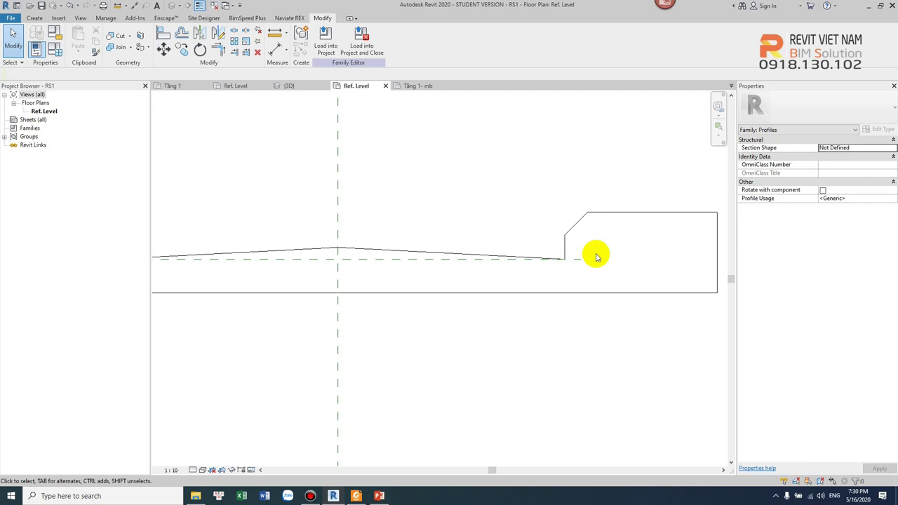
pyautogui.moveTo(596, 257); pyautogui.dragTo(556, 249, button='middle')
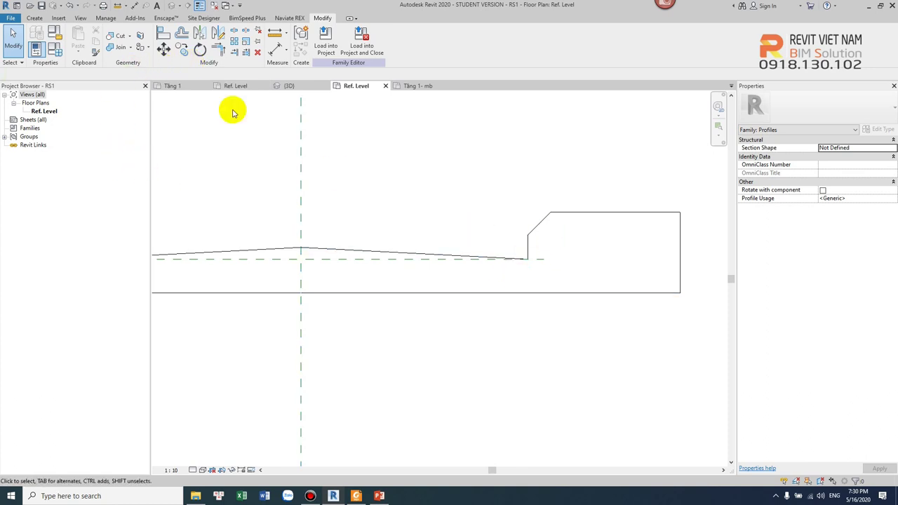
# - Save the profile family as a new family file named RS2
pyautogui.click(11, 20)
pyautogui.moveTo(34, 128)
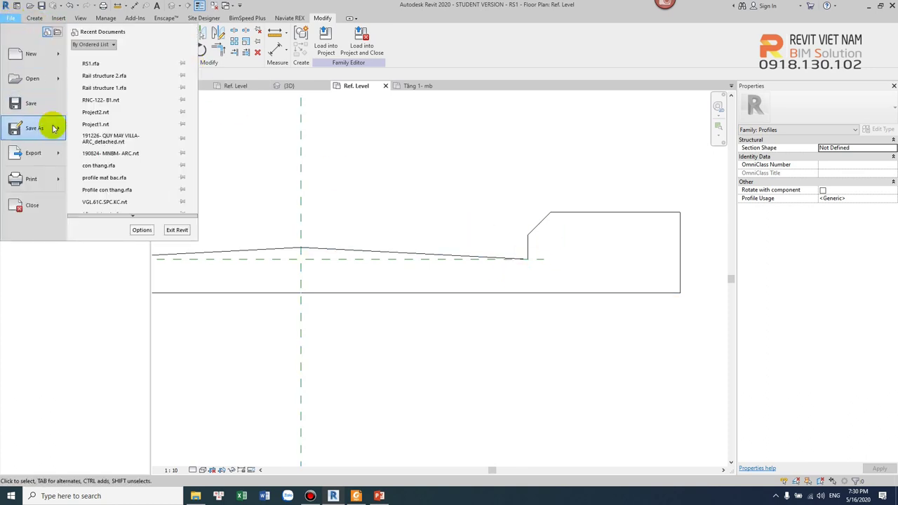
pyautogui.click(112, 122)
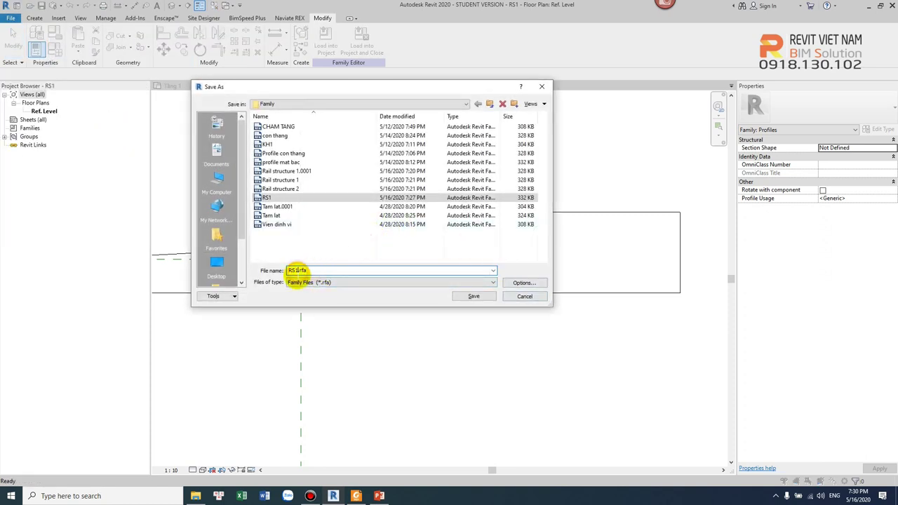
pyautogui.click(473, 297)
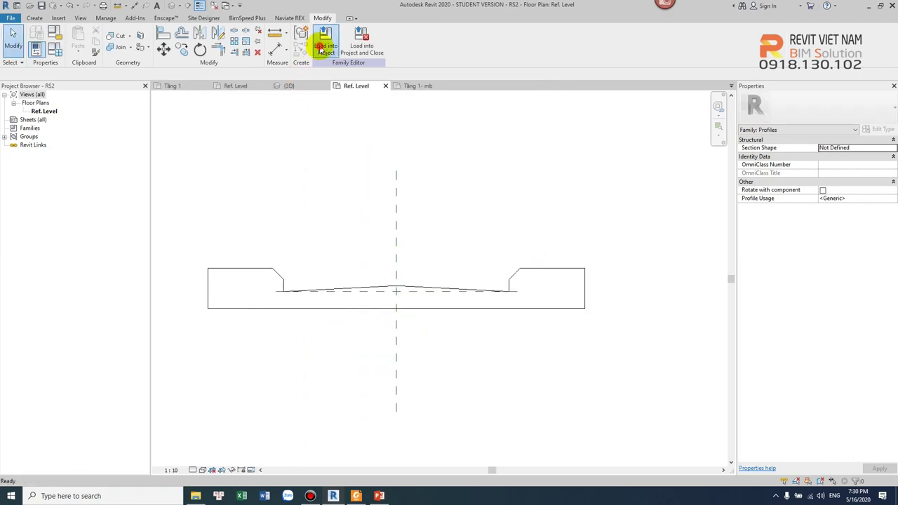
pyautogui.click(322, 47)
# - Load the RS2 profile into the RNC-122-B1 project and select the right-hand railing
pyautogui.click(437, 320)
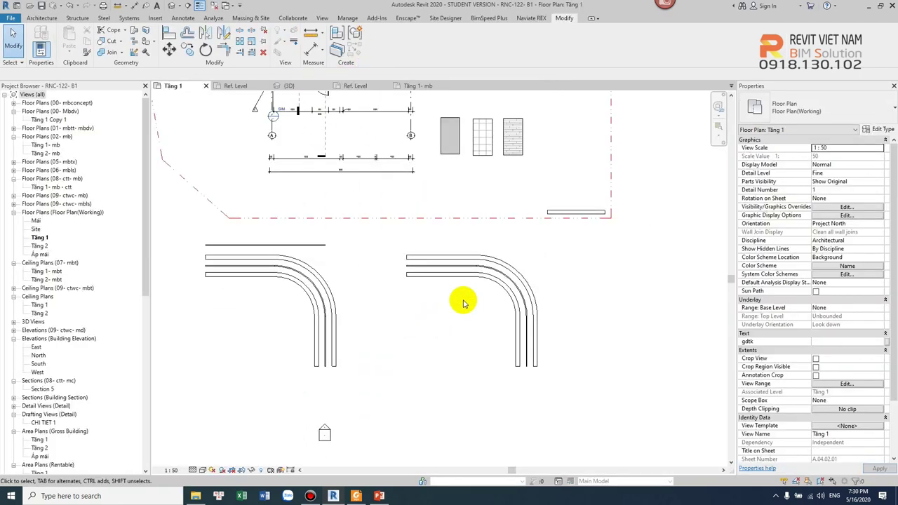
pyautogui.click(501, 265)
pyautogui.click(882, 129)
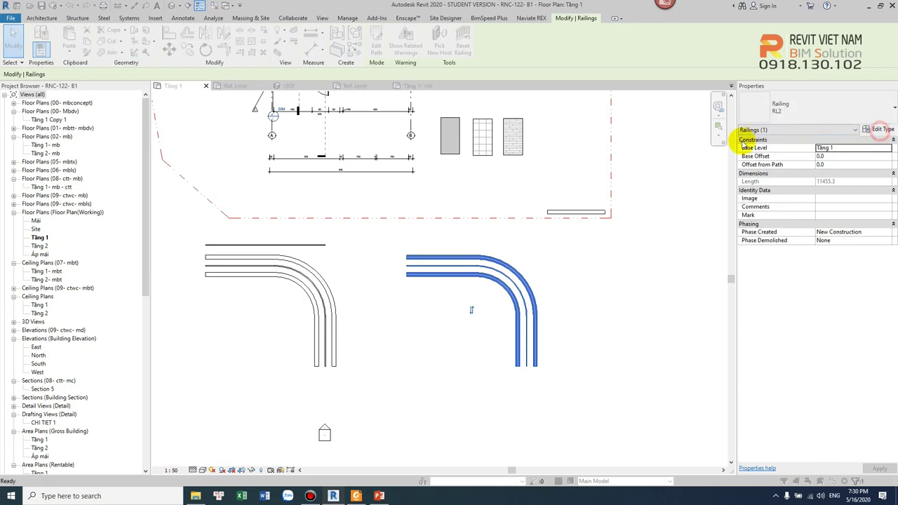
pyautogui.press('Escape')
# - Duplicate the right railing's RL2 type as RL3 and apply it
pyautogui.click(326, 289)
pyautogui.click(495, 274)
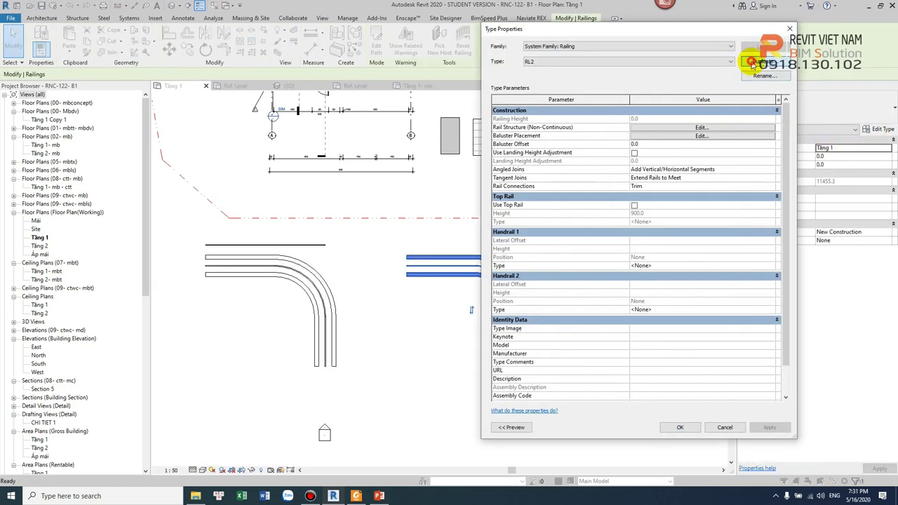
pyautogui.click(752, 64)
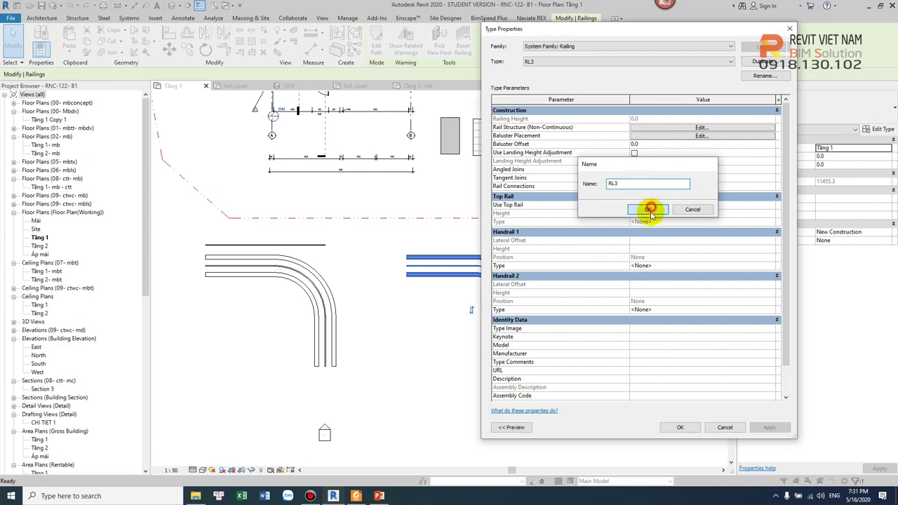
pyautogui.click(647, 209)
pyautogui.click(679, 427)
# - Switch to the {3D} view and select the RL3 railing
pyautogui.click(543, 302)
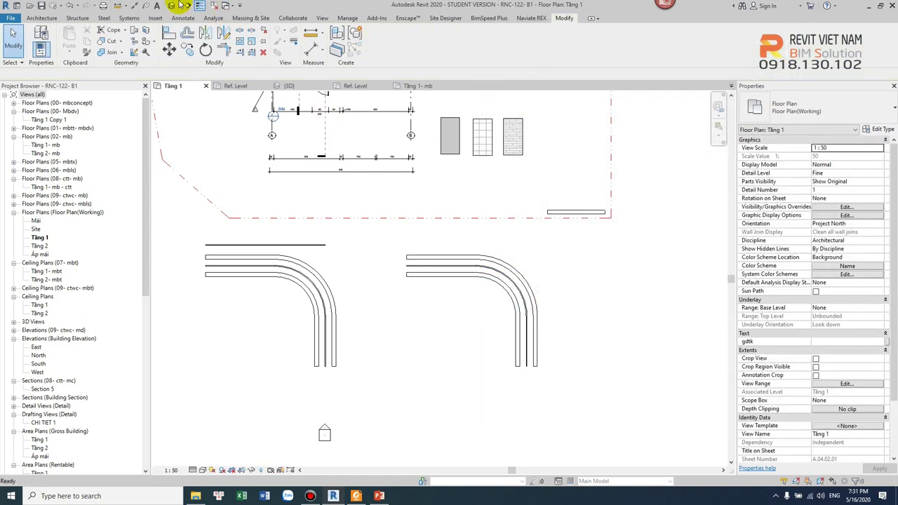
pyautogui.click(172, 5)
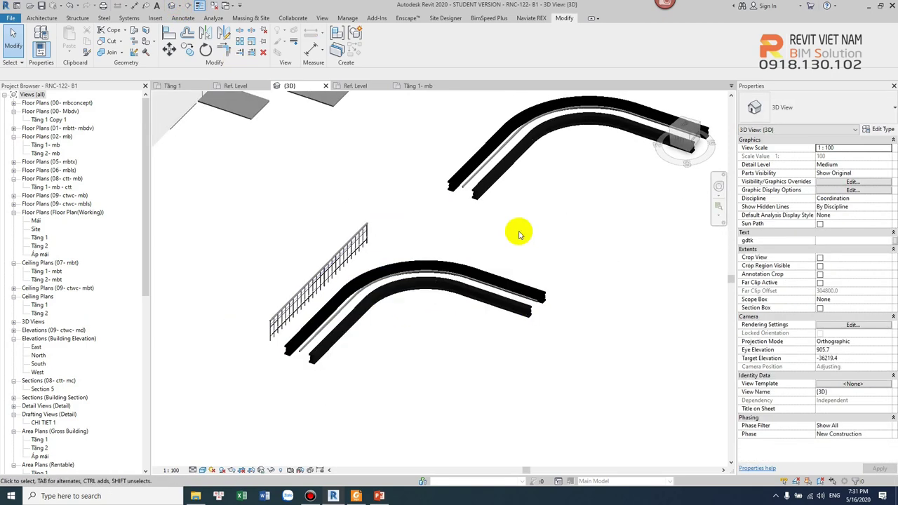
pyautogui.scroll(3, 483, 242)
pyautogui.click(462, 235)
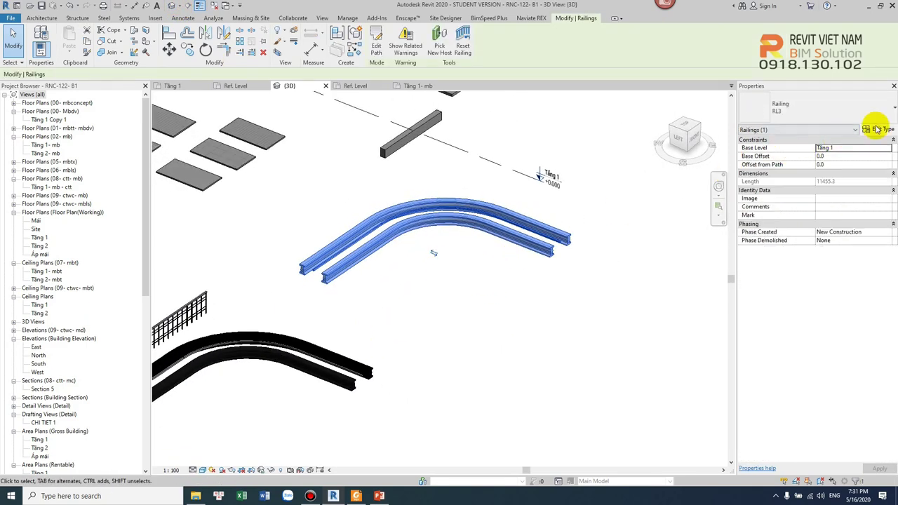
# - In RL3's rail structure, set the third rail's profile to RS2 : RS2
pyautogui.click(878, 129)
pyautogui.click(696, 127)
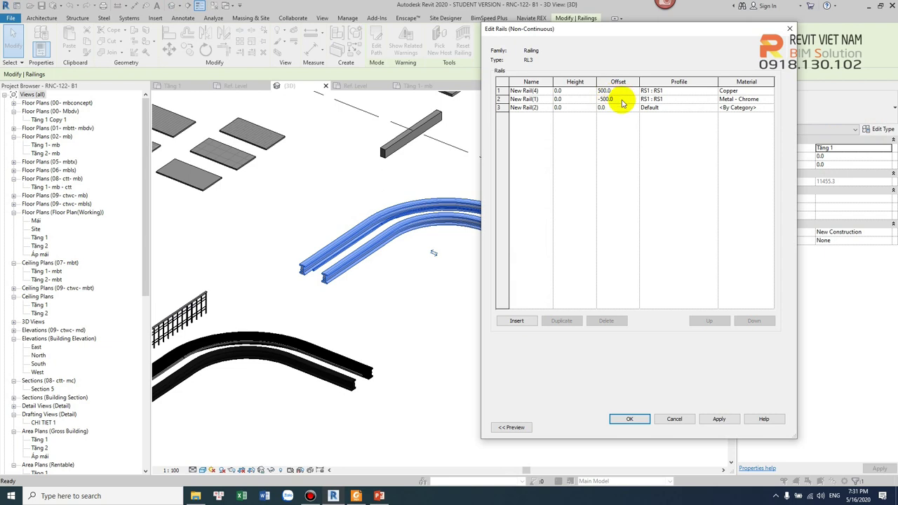
pyautogui.click(693, 99)
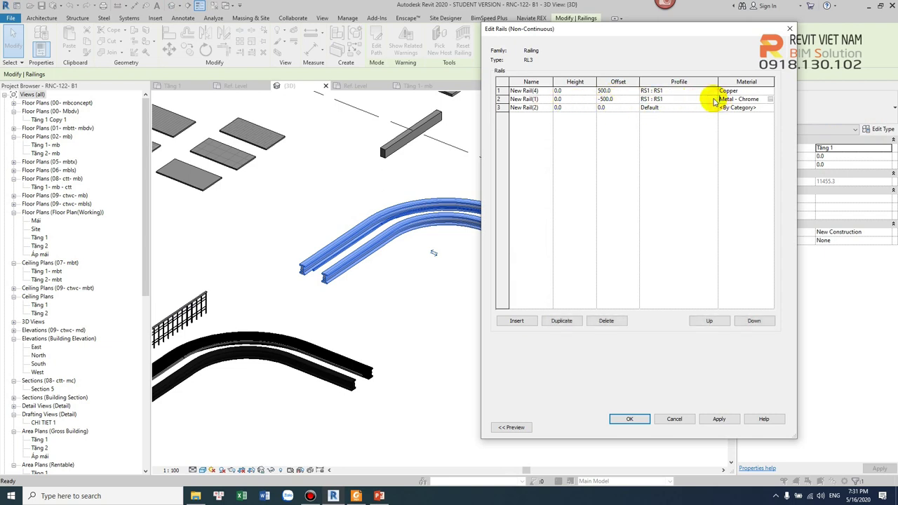
pyautogui.click(711, 109)
pyautogui.scroll(-5, 710, 148)
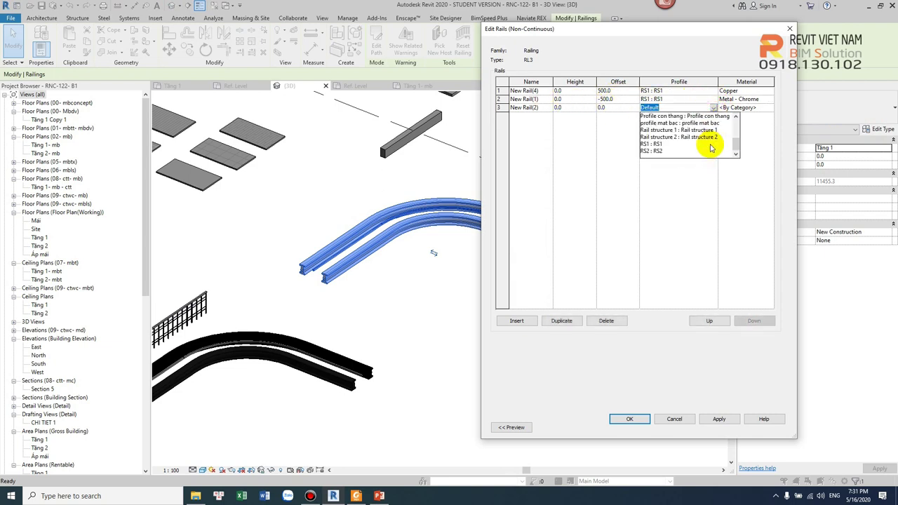
pyautogui.click(652, 150)
# - Delete New Rail(1) and New Rail(4), leaving a single RS2 rail, and apply
pyautogui.click(500, 99)
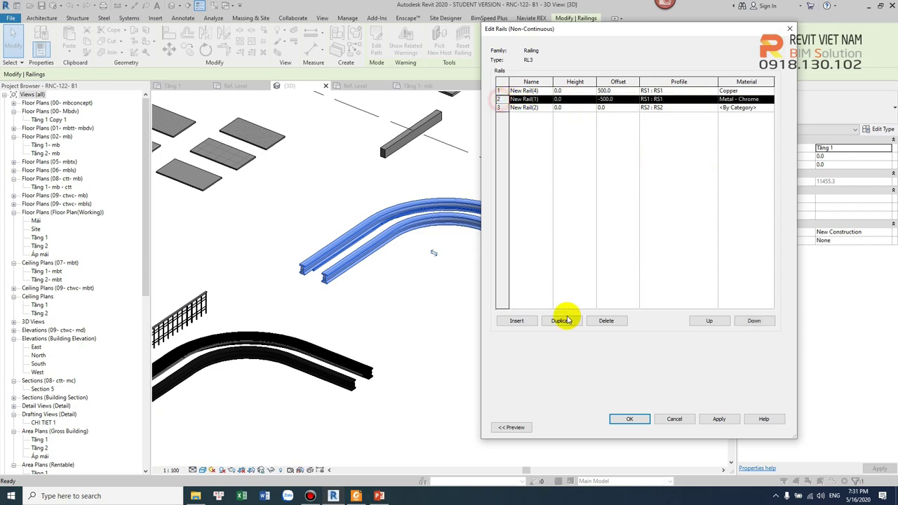
pyautogui.click(613, 321)
pyautogui.click(498, 90)
pyautogui.click(606, 317)
pyautogui.click(463, 266)
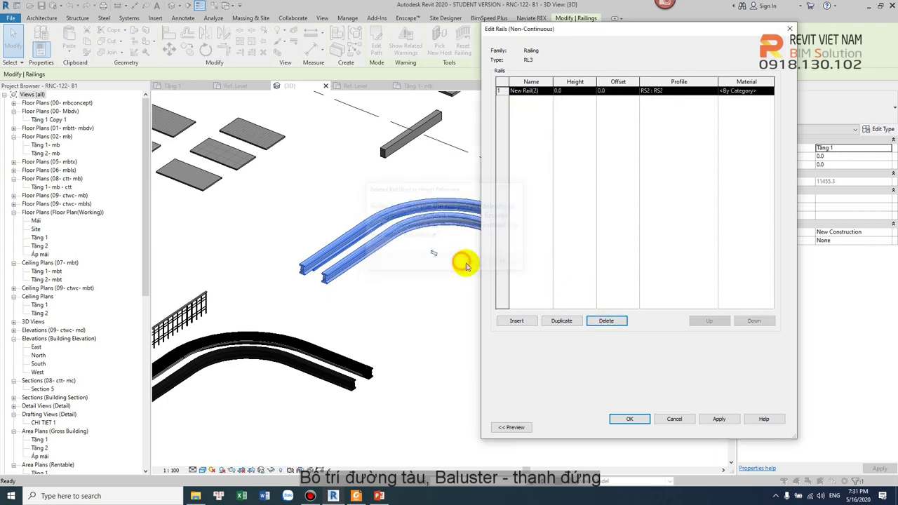
pyautogui.click(627, 418)
pyautogui.click(676, 428)
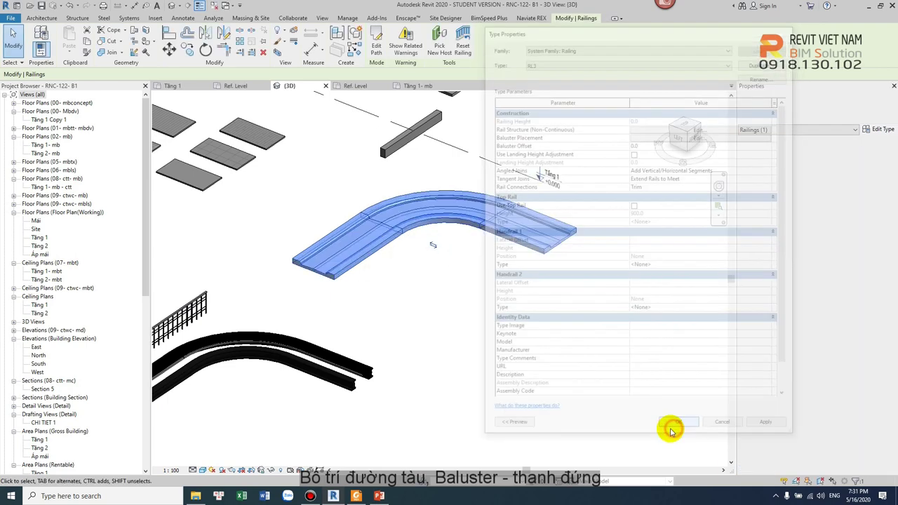
# - Orbit the 3D view to inspect the new track bed, then return to the RS2 family
pyautogui.scroll(3, 551, 301)
pyautogui.scroll(2, 565, 338)
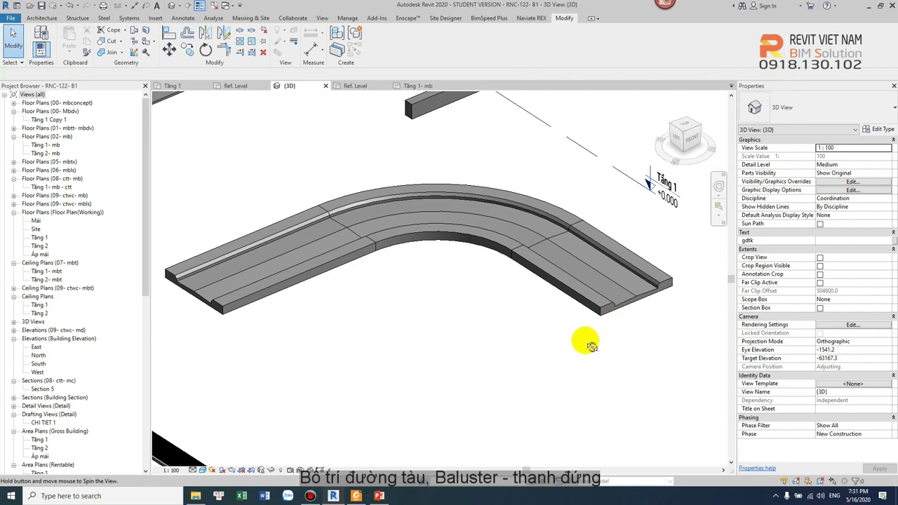
pyautogui.keyDown('shift'); pyautogui.moveTo(564, 338); pyautogui.dragTo(645, 344, button='middle'); pyautogui.keyUp('shift')
pyautogui.scroll(2, 650, 290)
pyautogui.keyDown('shift'); pyautogui.moveTo(651, 290); pyautogui.dragTo(592, 245, button='middle'); pyautogui.keyUp('shift')
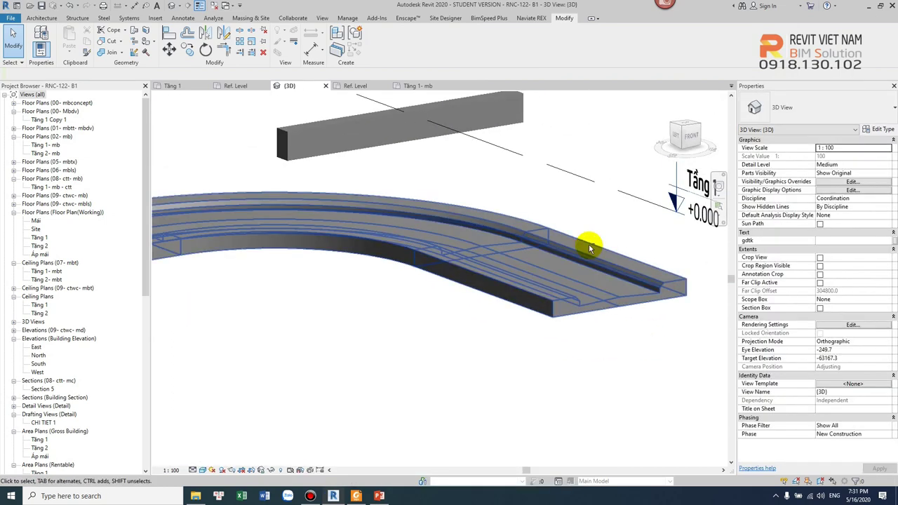
pyautogui.scroll(2, 667, 355)
pyautogui.keyDown('shift'); pyautogui.moveTo(667, 354); pyautogui.dragTo(645, 375, button='middle'); pyautogui.keyUp('shift')
pyautogui.scroll(1, 623, 355)
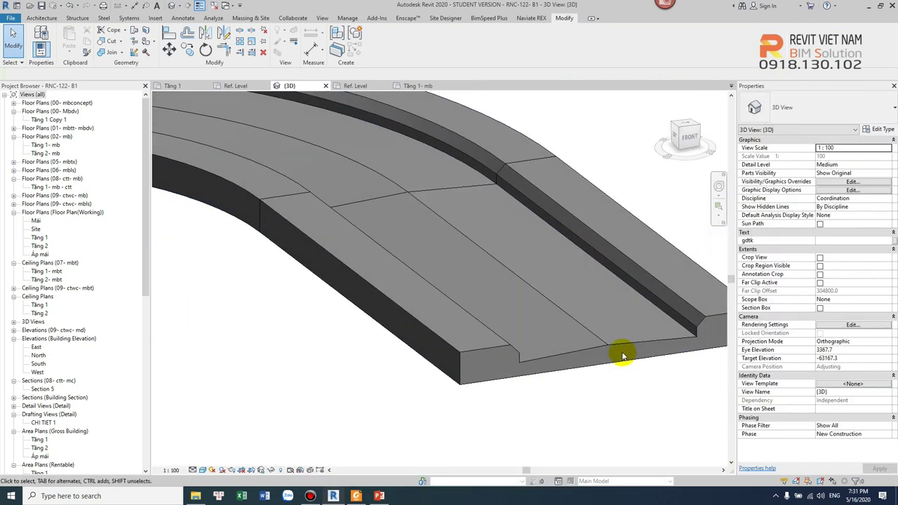
pyautogui.click(358, 86)
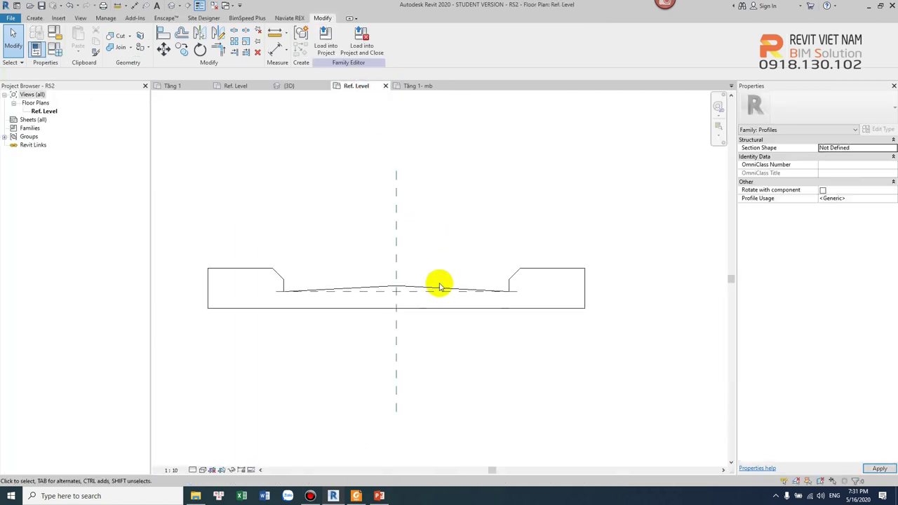
# - Stretch the right end of the RS2 profile outward to widen it
pyautogui.moveTo(350, 201); pyautogui.dragTo(532, 304)
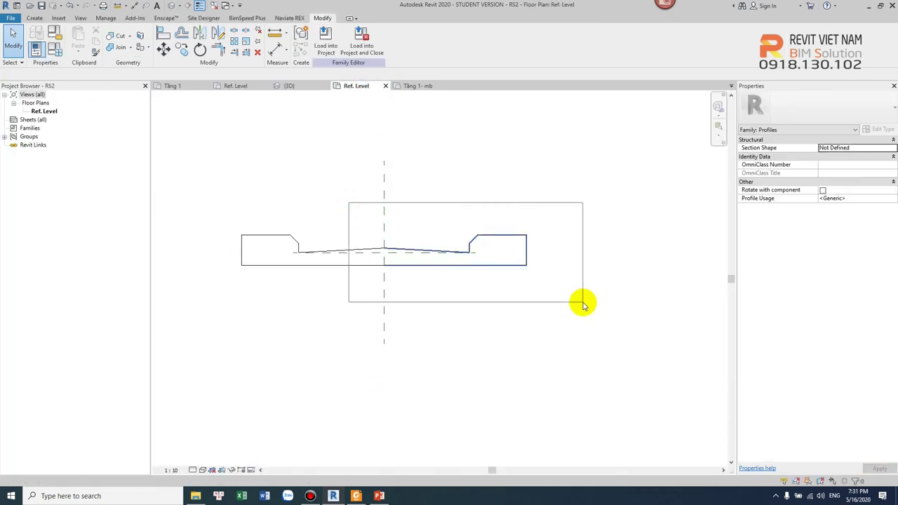
pyautogui.moveTo(443, 188); pyautogui.dragTo(527, 313)
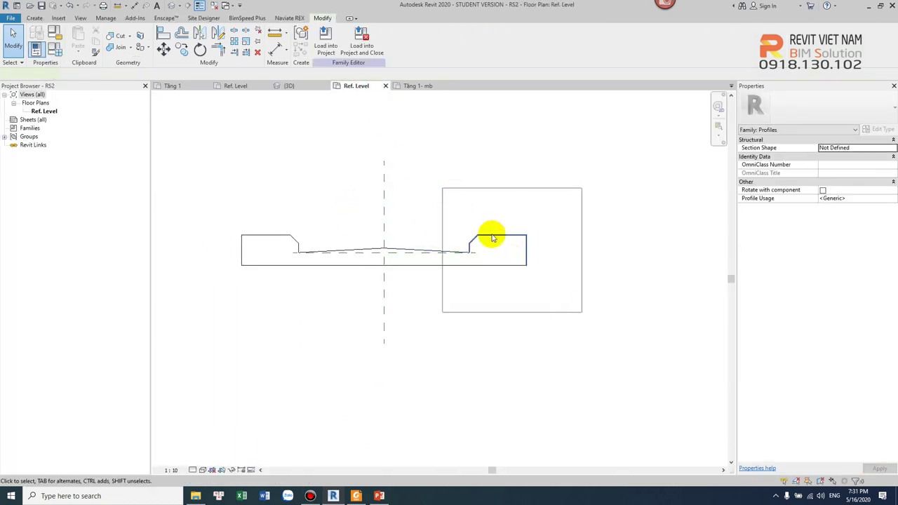
pyautogui.scroll(2, 491, 234)
pyautogui.moveTo(541, 255); pyautogui.dragTo(596, 258)
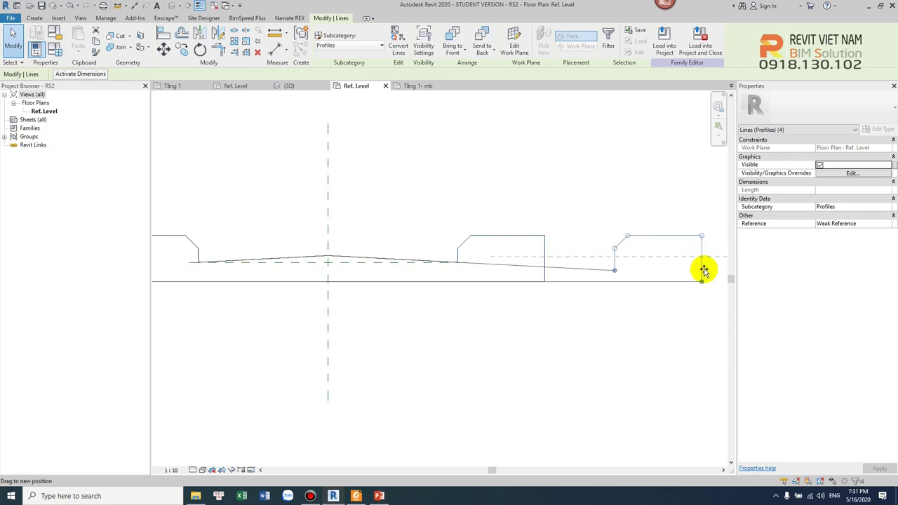
pyautogui.moveTo(703, 271); pyautogui.dragTo(702, 271)
pyautogui.scroll(-1, 611, 263)
pyautogui.click(596, 254)
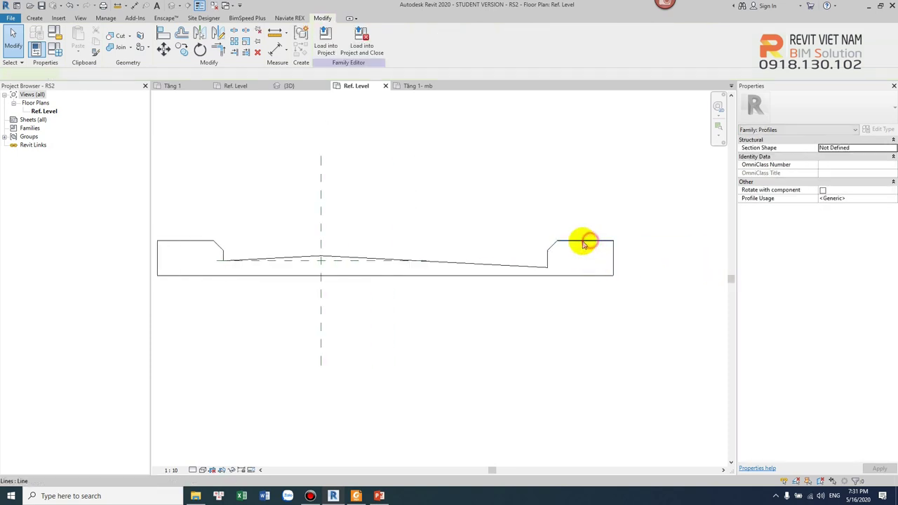
# - Move the right shoulder's top and slanted lines down to lower it
pyautogui.scroll(2, 588, 243)
pyautogui.moveTo(469, 210); pyautogui.dragTo(683, 276)
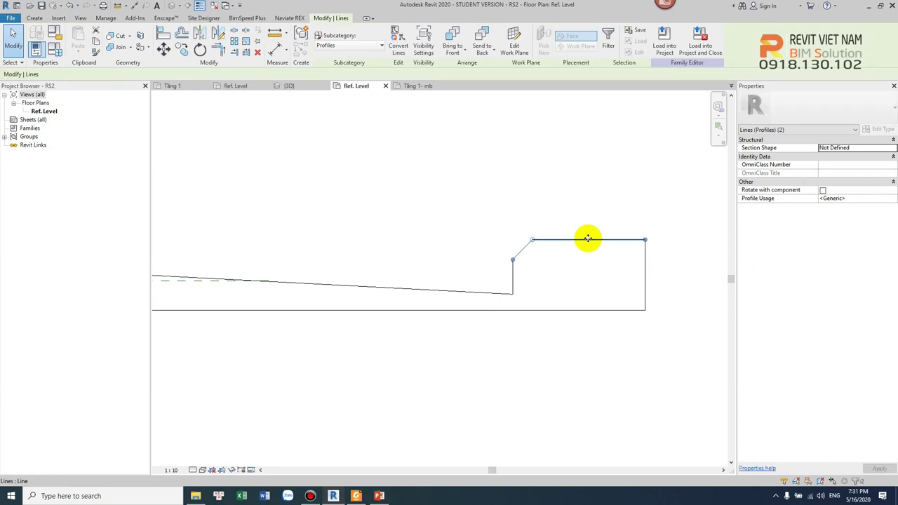
pyautogui.moveTo(587, 240); pyautogui.dragTo(589, 260)
pyautogui.click(511, 190)
pyautogui.scroll(-2, 519, 195)
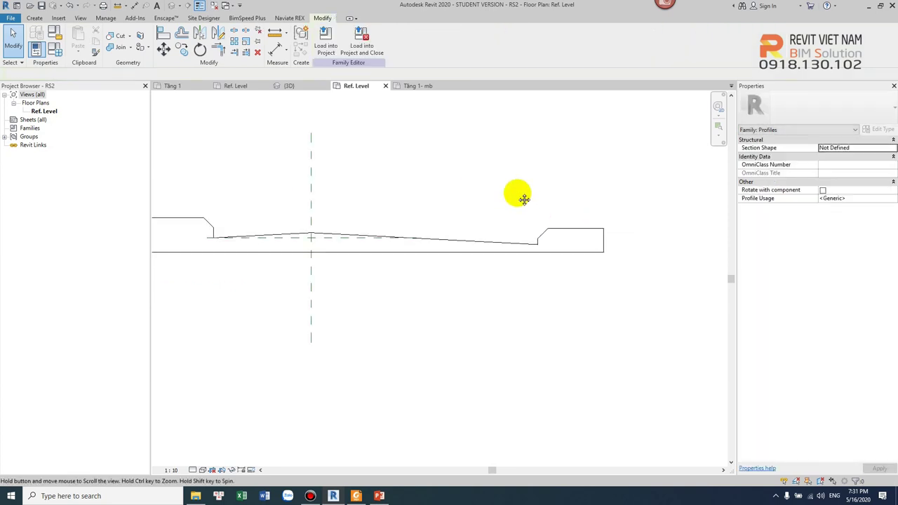
# - Mirror the right-half lines about the vertical centre plane and load RS2 into the project
pyautogui.moveTo(190, 184); pyautogui.dragTo(405, 304)
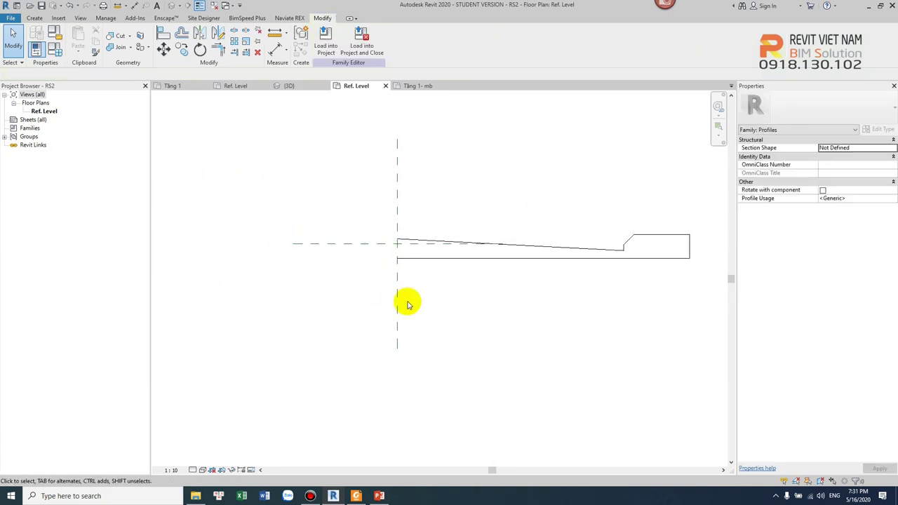
pyautogui.scroll(-2, 406, 304)
pyautogui.moveTo(335, 222); pyautogui.dragTo(567, 300)
pyautogui.scroll(1, 471, 253)
pyautogui.click(466, 254)
pyautogui.moveTo(336, 249); pyautogui.dragTo(624, 348)
pyautogui.press('m')
pyautogui.press('m')
pyautogui.click(375, 230)
pyautogui.scroll(-1, 453, 230)
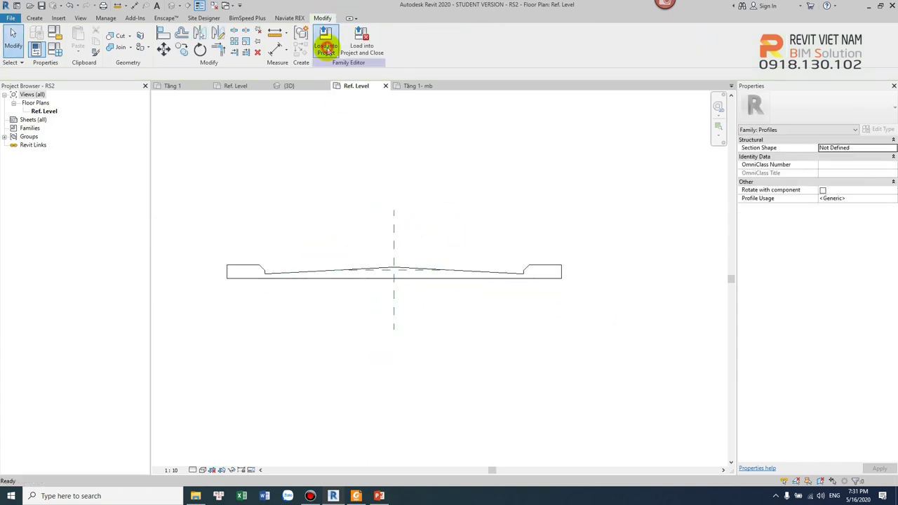
pyautogui.click(326, 47)
pyautogui.click(425, 318)
# - Overwrite the existing RS2 version, then open the RL3 railing's path sketch at its end segment
pyautogui.click(428, 217)
pyautogui.click(466, 281)
pyautogui.scroll(-2, 474, 297)
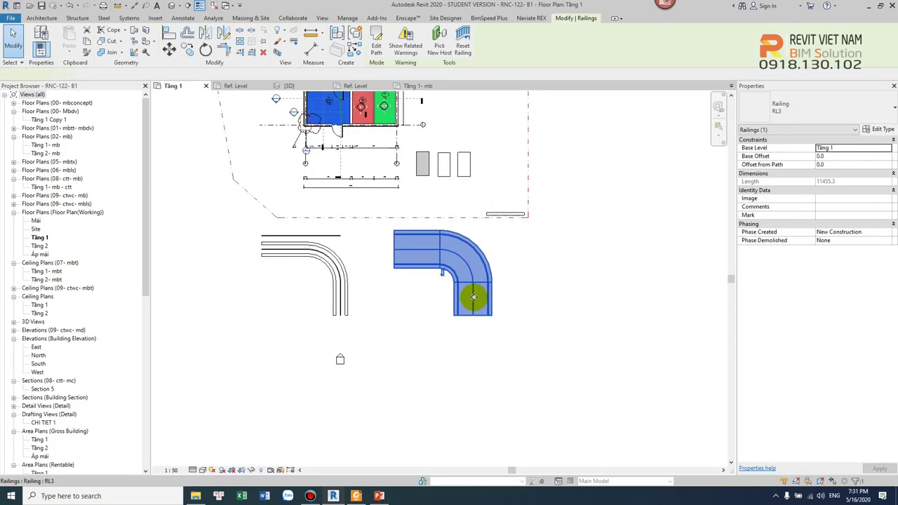
pyautogui.doubleClick(473, 297)
pyautogui.moveTo(451, 341); pyautogui.dragTo(394, 322, button='middle')
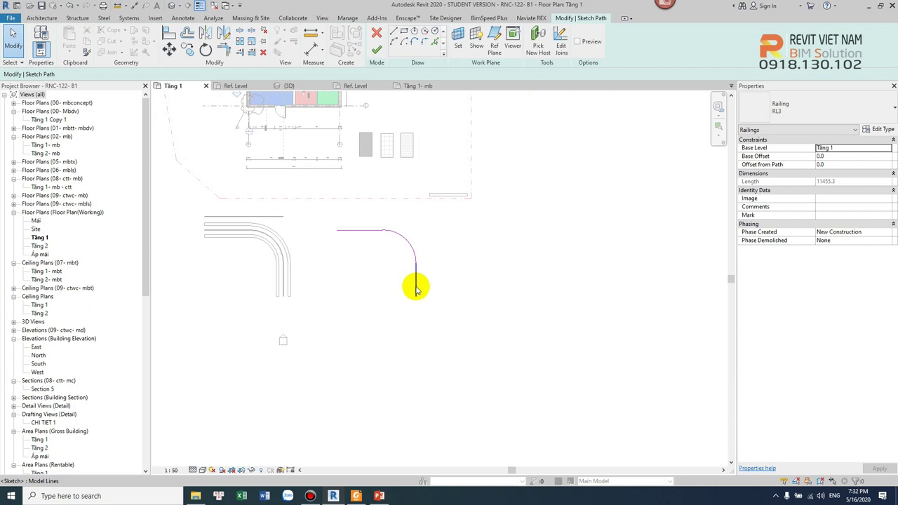
pyautogui.click(416, 339)
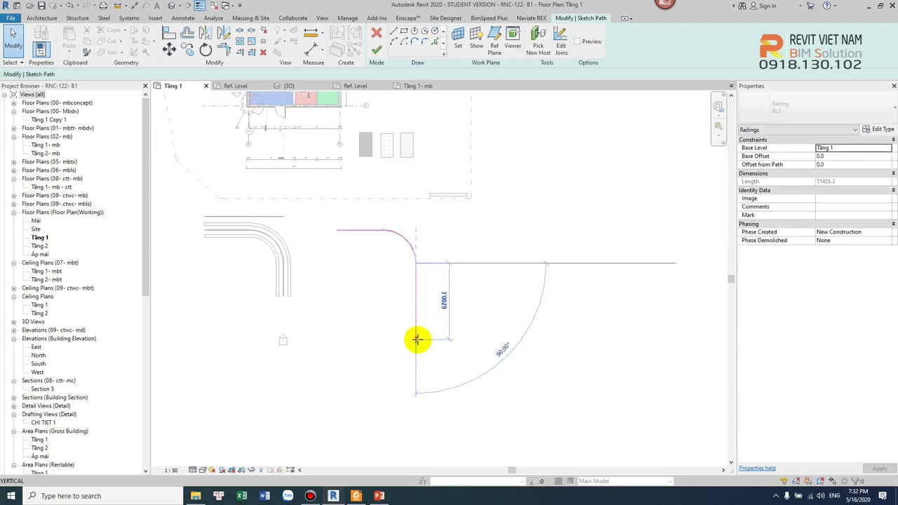
# - Extend the path with chained Radius 3000 lines, including 17500 and 27000 runs, and finish
pyautogui.click(394, 34)
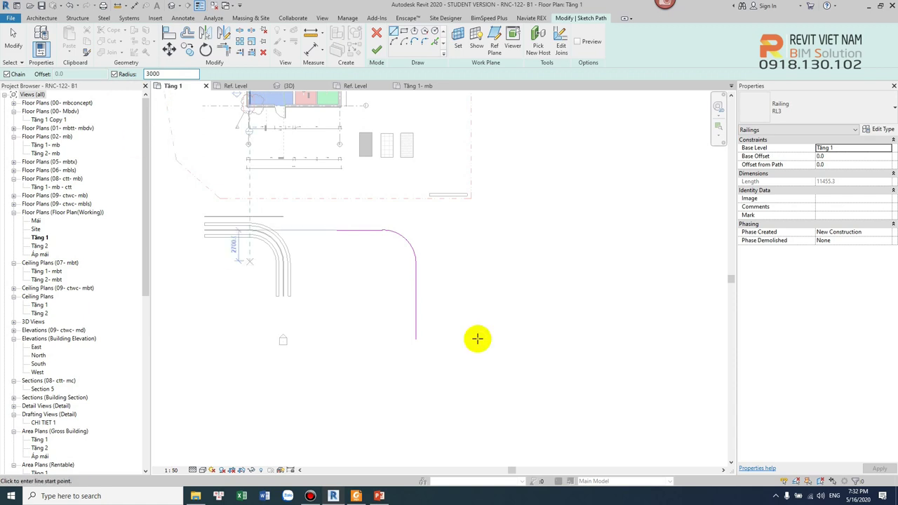
pyautogui.moveTo(607, 341); pyautogui.dragTo(547, 317, button='middle')
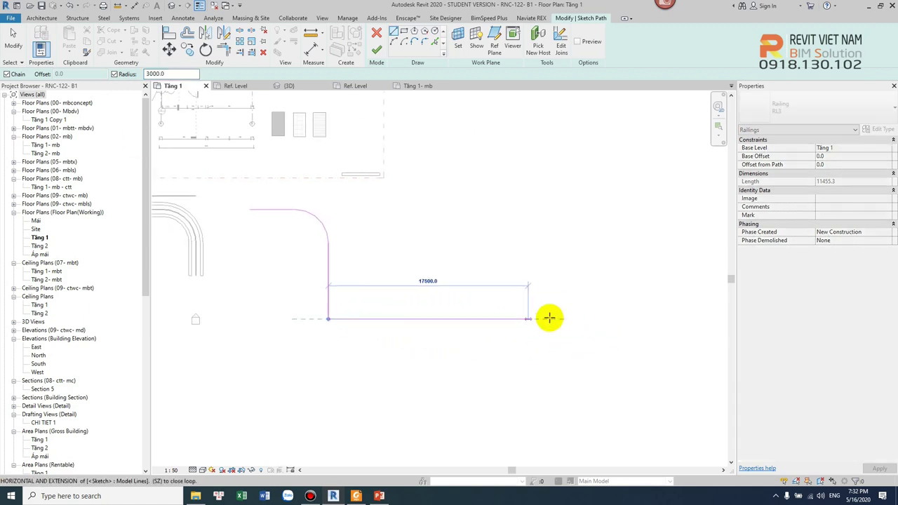
pyautogui.click(547, 320)
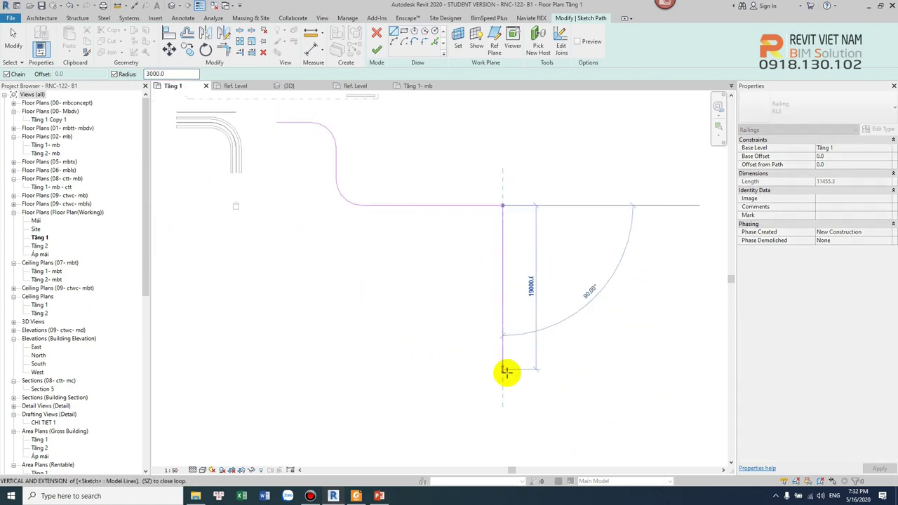
pyautogui.click(507, 370)
pyautogui.click(638, 377)
pyautogui.click(635, 144)
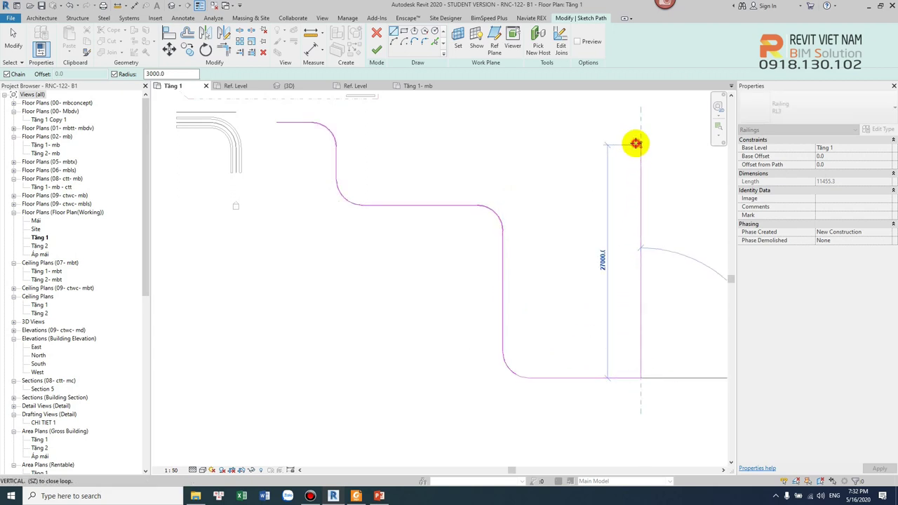
pyautogui.moveTo(635, 144); pyautogui.dragTo(551, 242, button='middle')
pyautogui.click(457, 239)
pyautogui.click(453, 161)
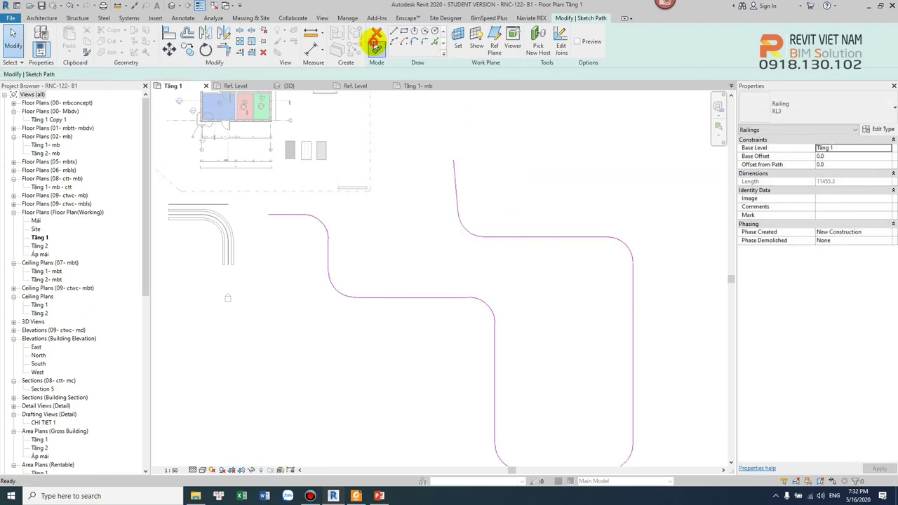
pyautogui.click(376, 50)
pyautogui.click(504, 293)
pyautogui.moveTo(535, 303); pyautogui.dragTo(523, 278, button='middle')
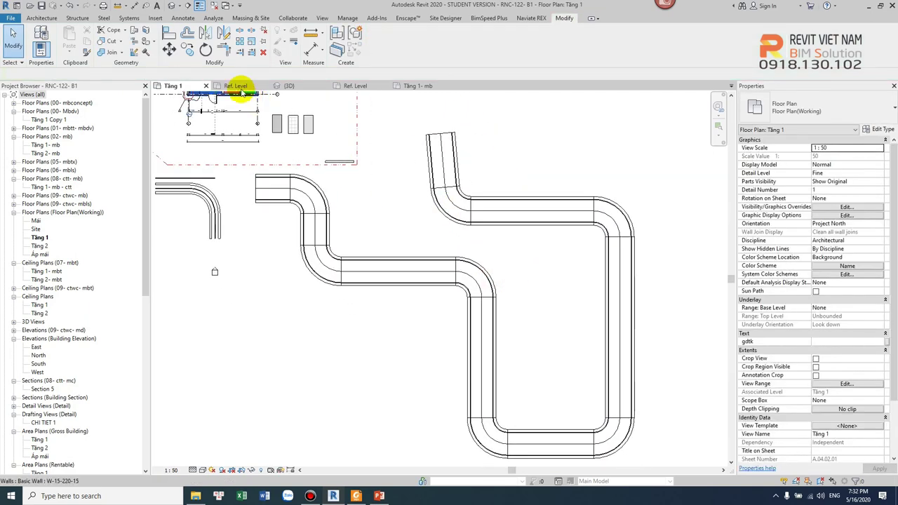
# - Zoom in on a bend of RL3's track bed in 3D, then return to the Tầng 1 plan
pyautogui.click(172, 5)
pyautogui.scroll(-3, 404, 249)
pyautogui.scroll(-5, 421, 220)
pyautogui.moveTo(457, 287); pyautogui.dragTo(471, 320, button='middle')
pyautogui.scroll(3, 471, 321)
pyautogui.scroll(3, 435, 346)
pyautogui.scroll(2, 516, 334)
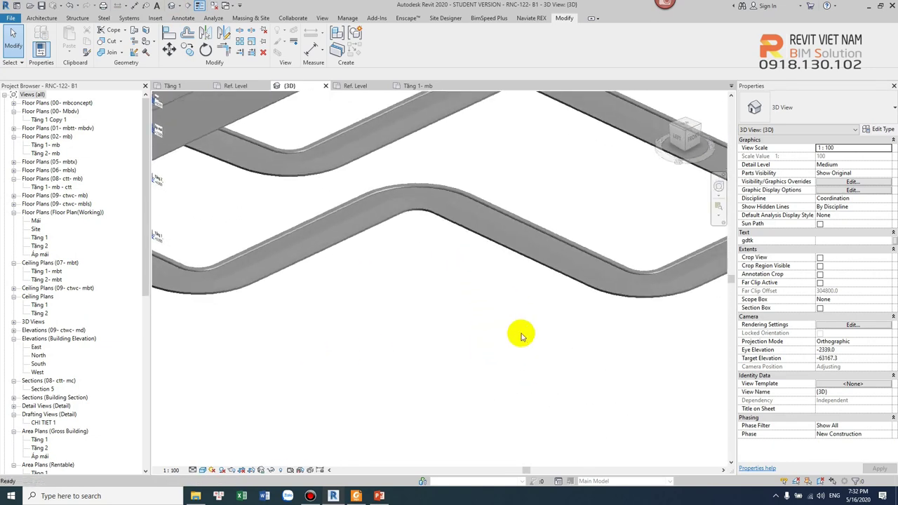
pyautogui.scroll(3, 425, 255)
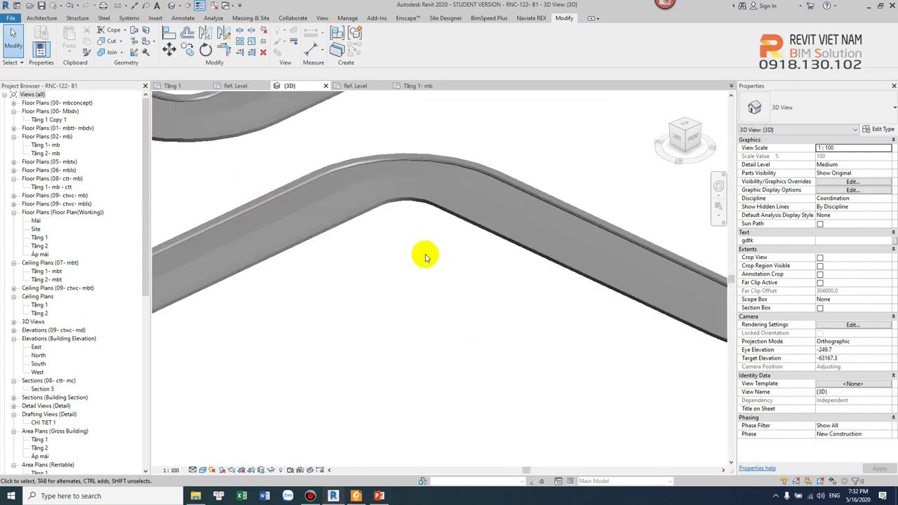
pyautogui.click(425, 200)
pyautogui.scroll(2, 384, 181)
pyautogui.press('Escape')
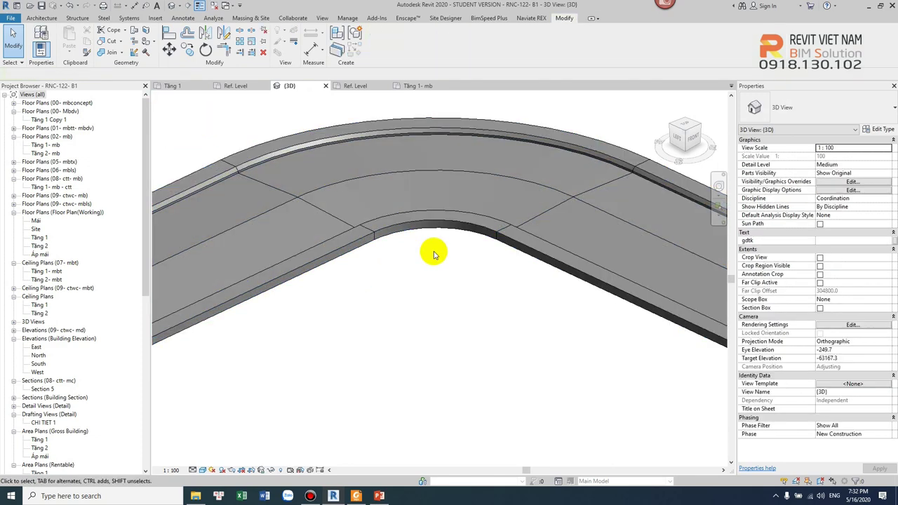
pyautogui.doubleClick(44, 237)
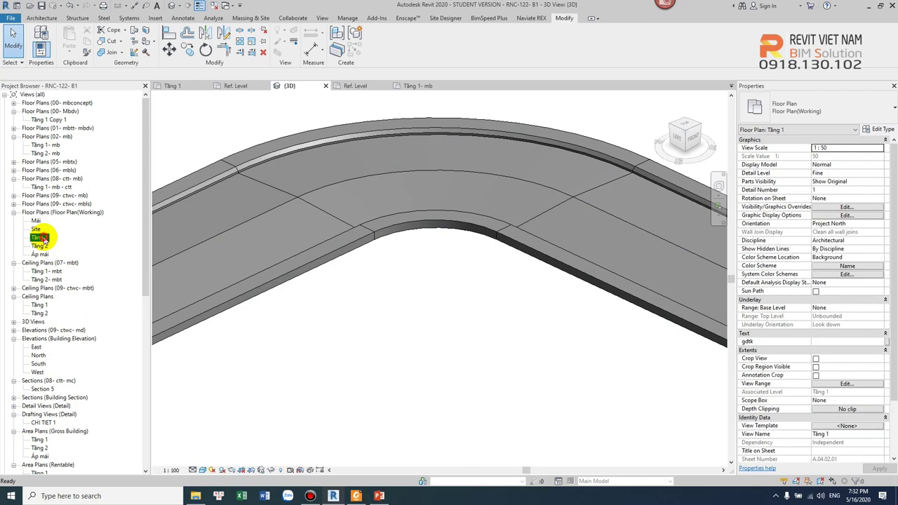
# - Cut a section across the track bed and open the new Section 8 view
pyautogui.click(184, 9)
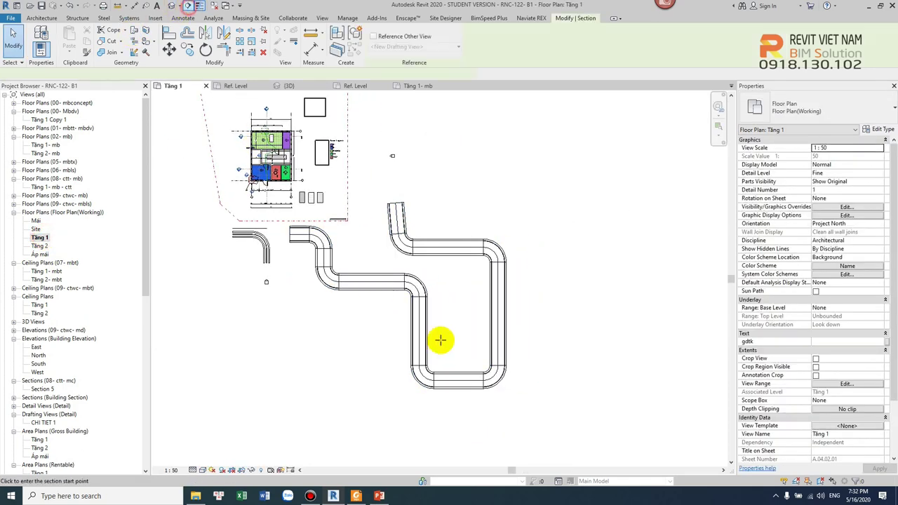
pyautogui.click(394, 328)
pyautogui.click(538, 326)
pyautogui.scroll(3, 414, 339)
pyautogui.doubleClick(366, 322)
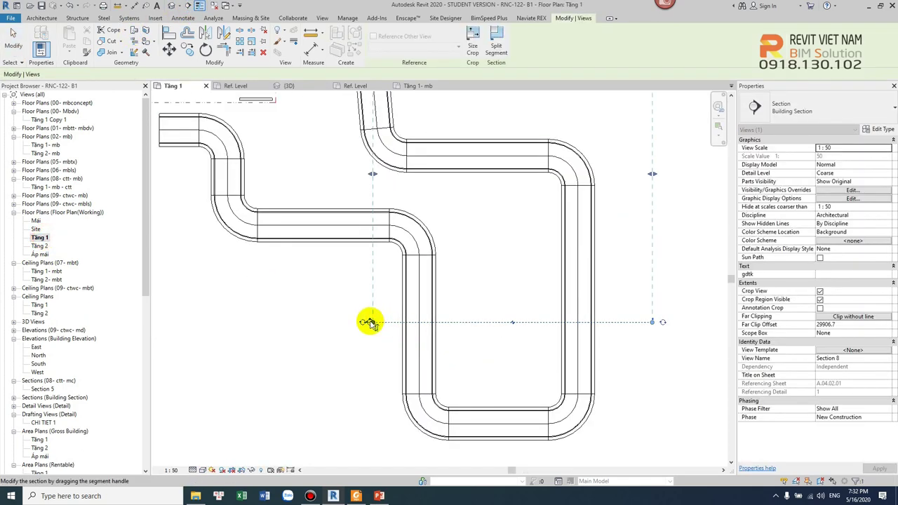
# - Set Section 8's detail level to Fine
pyautogui.scroll(-3, 362, 333)
pyautogui.scroll(-1, 280, 399)
pyautogui.click(194, 469)
pyautogui.click(204, 459)
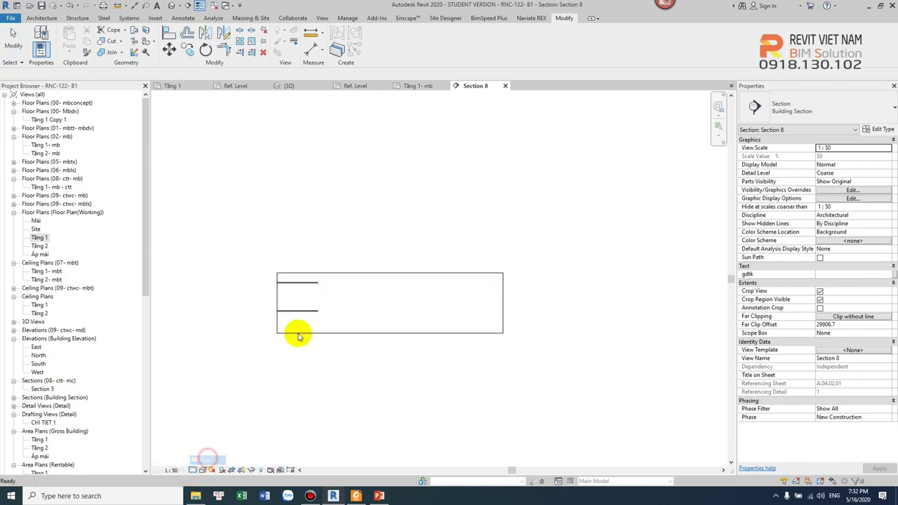
# - Widen Section 8's crop region to the left and right
pyautogui.click(300, 333)
pyautogui.moveTo(277, 302); pyautogui.dragTo(205, 302)
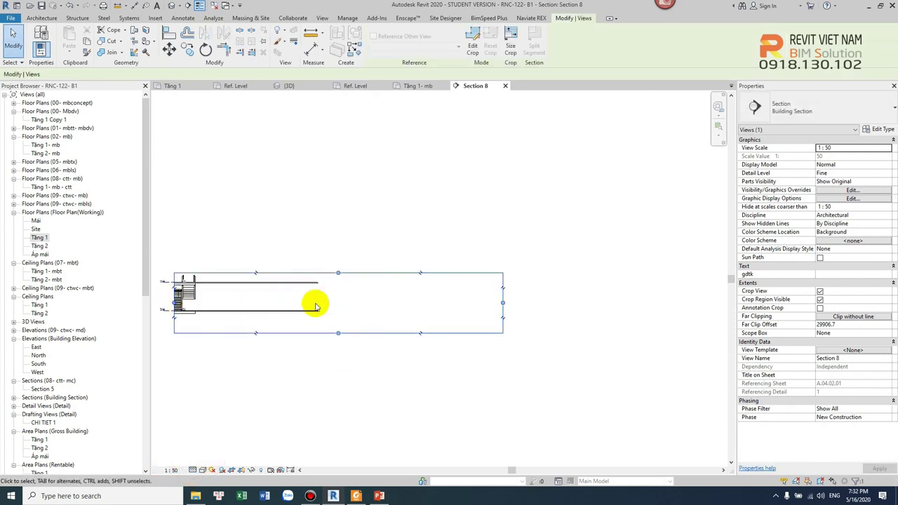
pyautogui.moveTo(504, 304); pyautogui.dragTo(554, 303)
pyautogui.scroll(3, 267, 303)
pyautogui.scroll(-2, 332, 333)
# - Raise the crop region's top edge and lower its bottom edge to frame the track-bed profile
pyautogui.moveTo(453, 270); pyautogui.dragTo(437, 181)
pyautogui.scroll(-2, 432, 210)
pyautogui.moveTo(421, 247); pyautogui.dragTo(495, 296, button='middle')
pyautogui.moveTo(510, 301); pyautogui.dragTo(515, 345)
pyautogui.click(456, 301)
pyautogui.scroll(3, 457, 301)
pyautogui.scroll(3, 533, 336)
pyautogui.scroll(1, 597, 316)
pyautogui.scroll(1, 577, 256)
pyautogui.scroll(2, 551, 331)
pyautogui.scroll(-2, 552, 331)
pyautogui.scroll(-2, 547, 331)
pyautogui.scroll(-1, 547, 331)
# - Back in the Tầng 1 plan, delete Section 8
pyautogui.click(40, 238)
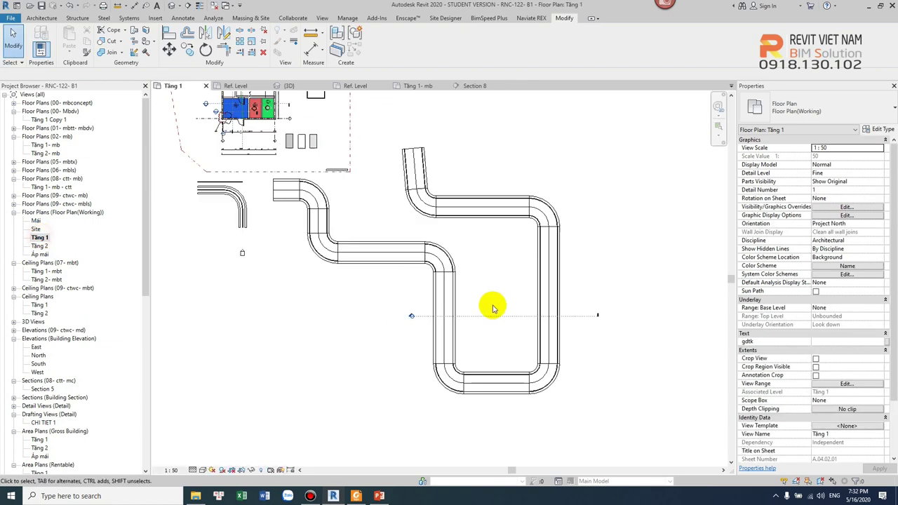
pyautogui.click(484, 320)
pyautogui.press('Delete')
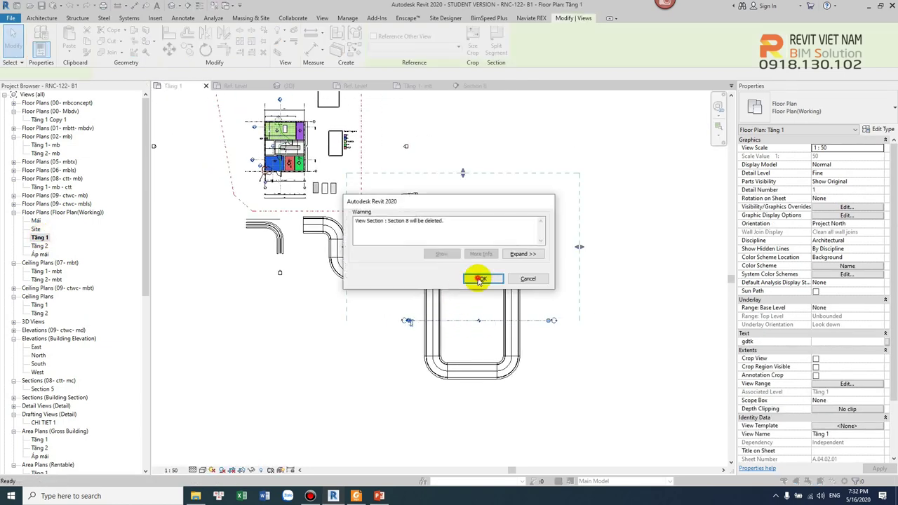
pyautogui.click(420, 277)
# - Centre the track-bed railing in the plan and start a new railing path sketch
pyautogui.click(437, 311)
pyautogui.moveTo(436, 310); pyautogui.dragTo(435, 247, button='middle')
pyautogui.click(376, 43)
# - Draw one straight path line and finish it as a short RL3 railing below the track
pyautogui.click(320, 309)
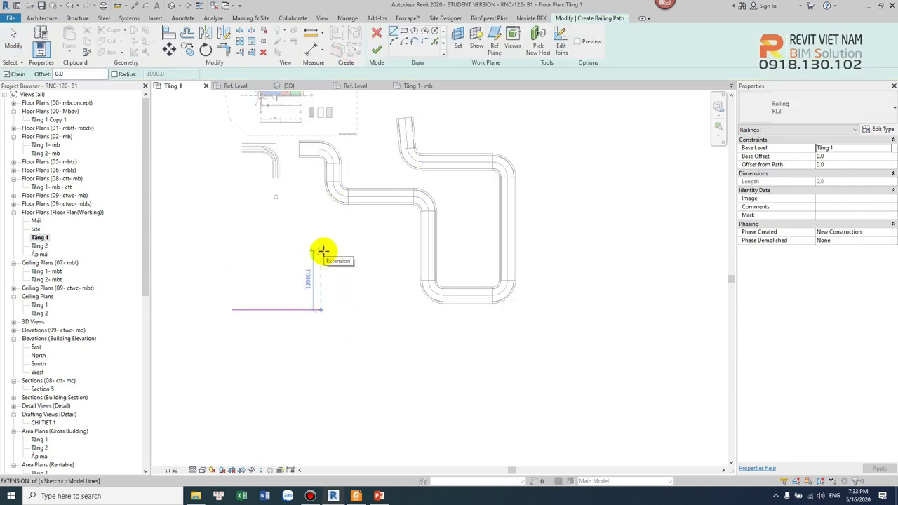
pyautogui.click(376, 50)
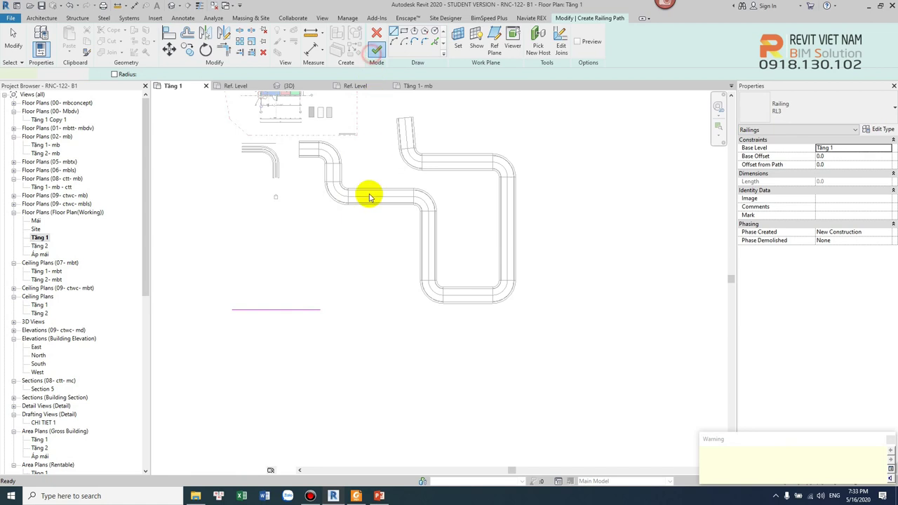
pyautogui.click(330, 312)
pyautogui.scroll(2, 333, 318)
pyautogui.click(310, 303)
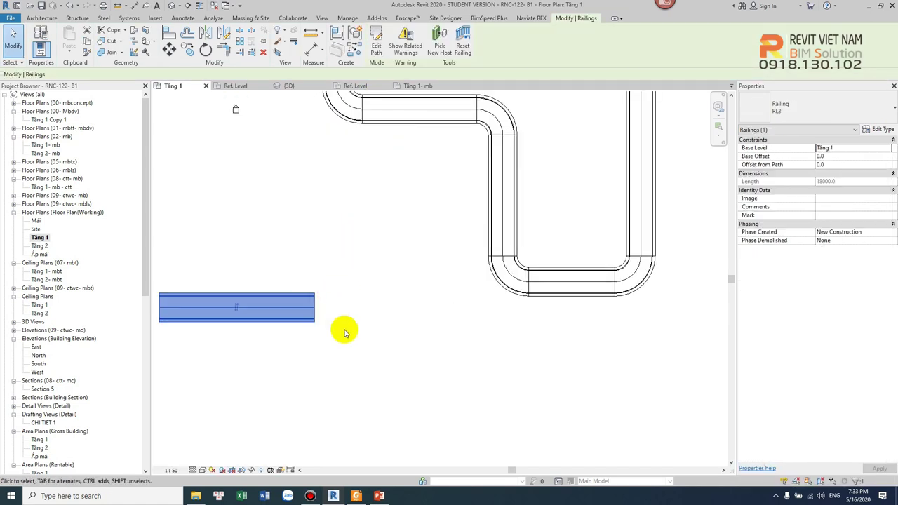
pyautogui.scroll(2, 344, 330)
pyautogui.click(345, 329)
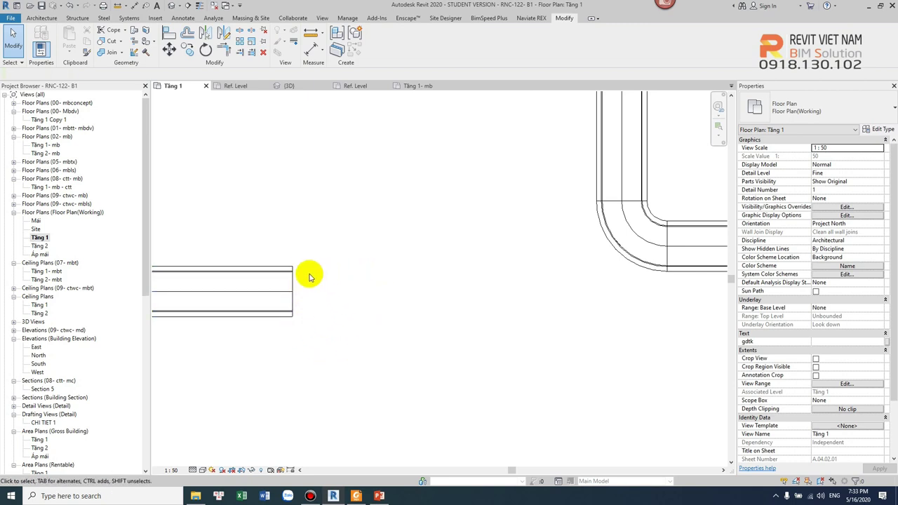
# - Close the inactive 3D and Tầng 1- mb views, keeping the Tầng 1 plan
pyautogui.scroll(-2, 294, 282)
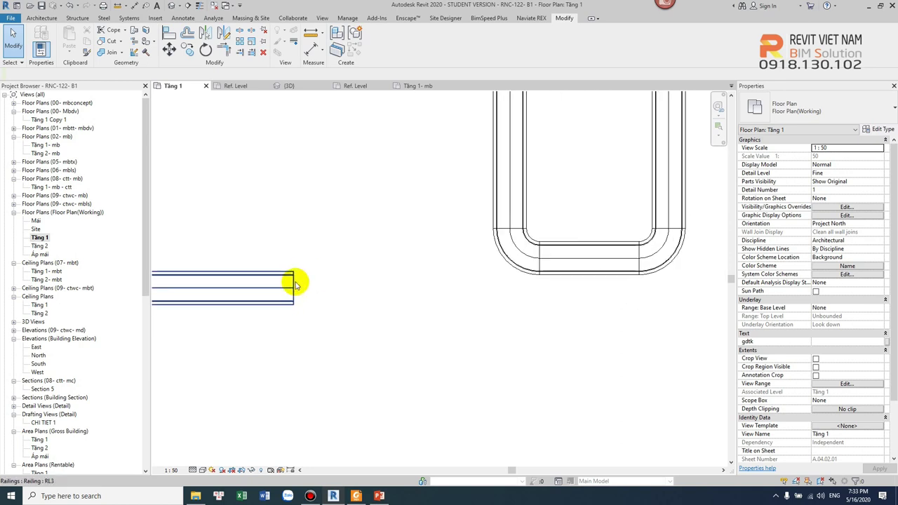
pyautogui.scroll(-2, 304, 311)
pyautogui.scroll(-1, 315, 317)
pyautogui.click(199, 7)
pyautogui.click(294, 316)
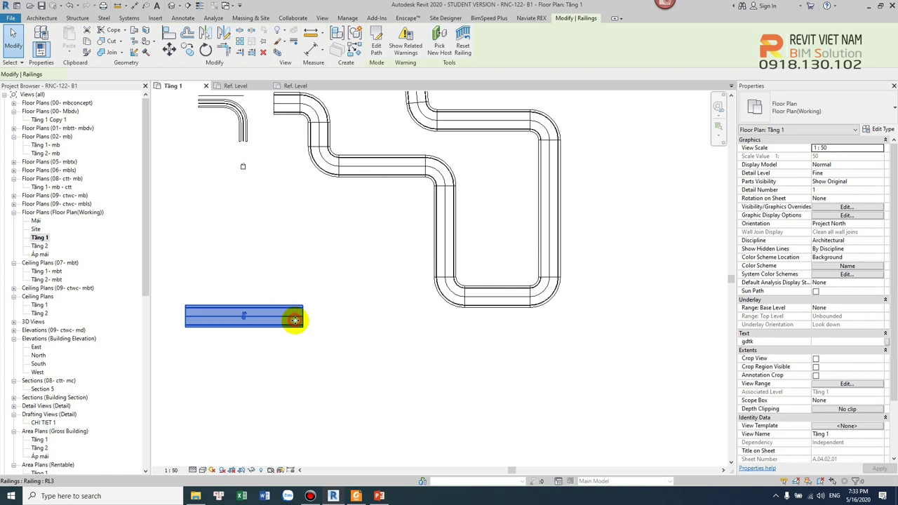
# - In the U-shaped railing's path, replace the lower-left corner arc with a sharp corner using Trim (TR)
pyautogui.scroll(2, 457, 304)
pyautogui.click(456, 303)
pyautogui.doubleClick(466, 304)
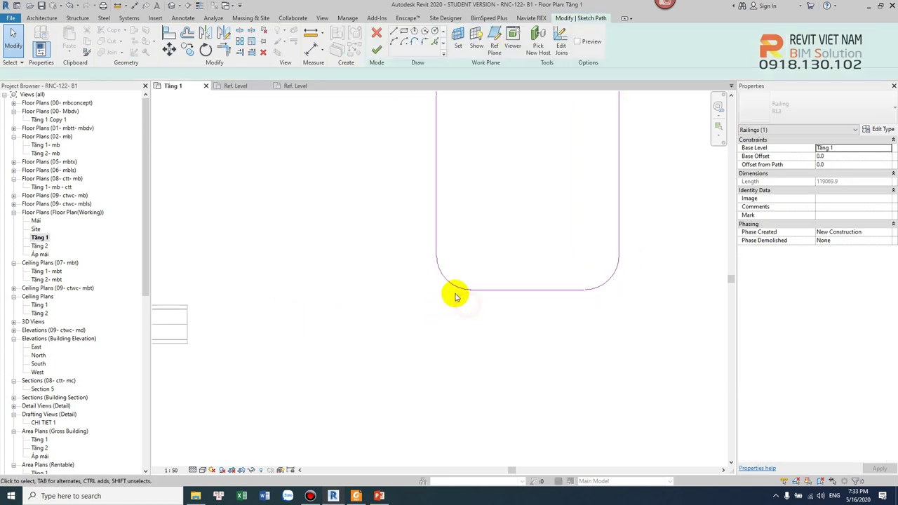
pyautogui.click(457, 286)
pyautogui.press('Delete')
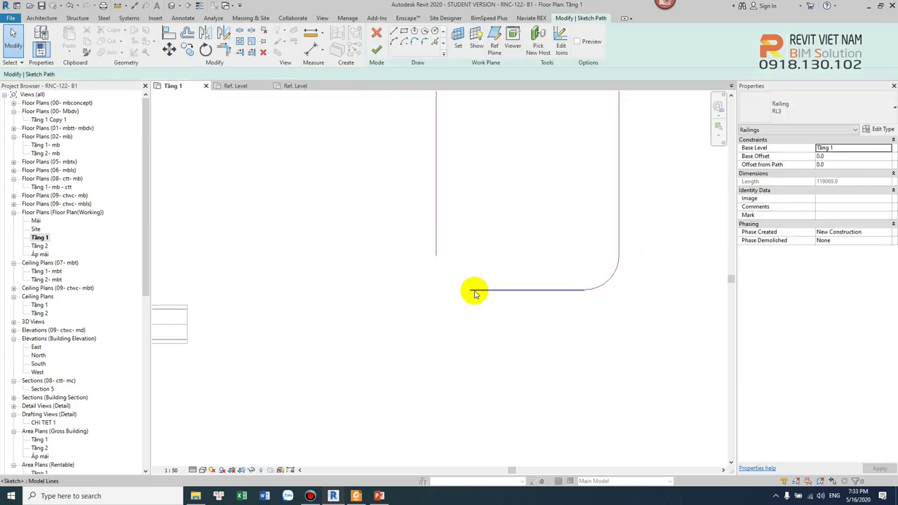
pyautogui.press('t')
pyautogui.press('r')
pyautogui.click(476, 289)
pyautogui.click(436, 244)
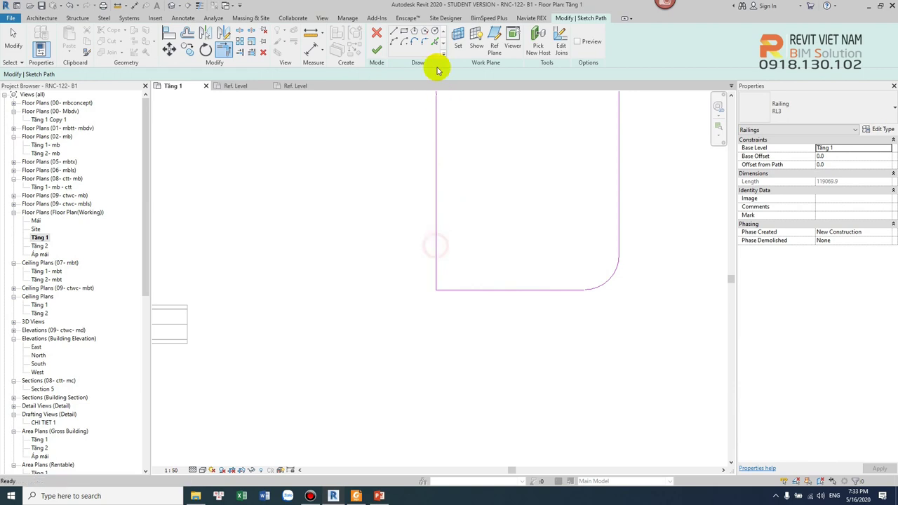
pyautogui.click(375, 48)
# - Reopen the U-shaped railing's path to review it, then finish without changes
pyautogui.click(495, 328)
pyautogui.doubleClick(472, 305)
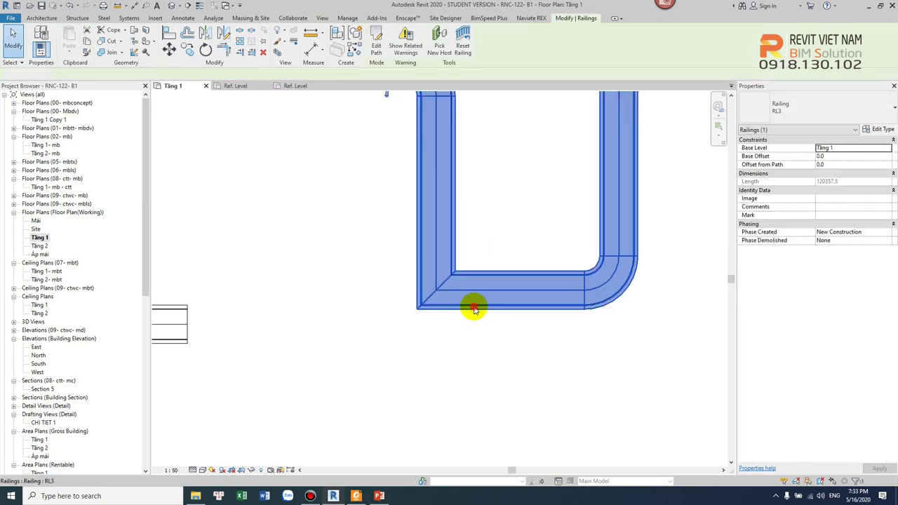
pyautogui.moveTo(514, 322); pyautogui.dragTo(457, 344, button='middle')
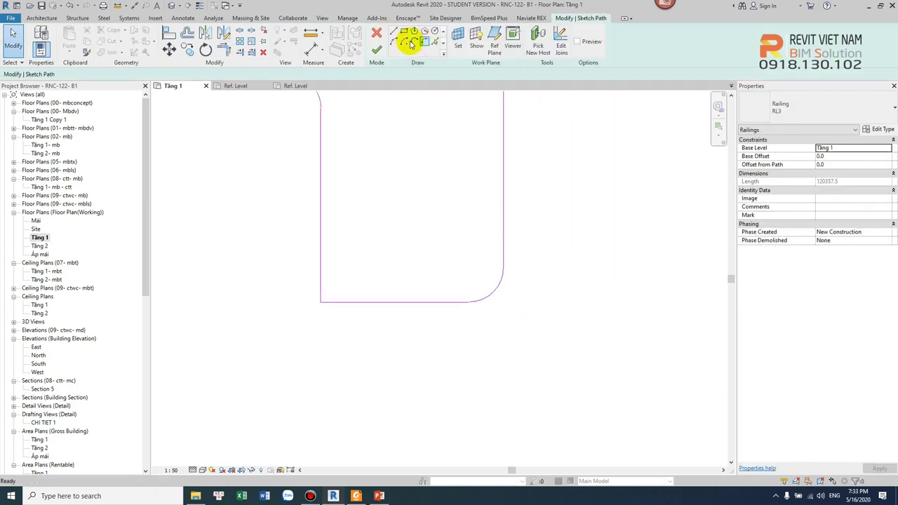
pyautogui.click(377, 49)
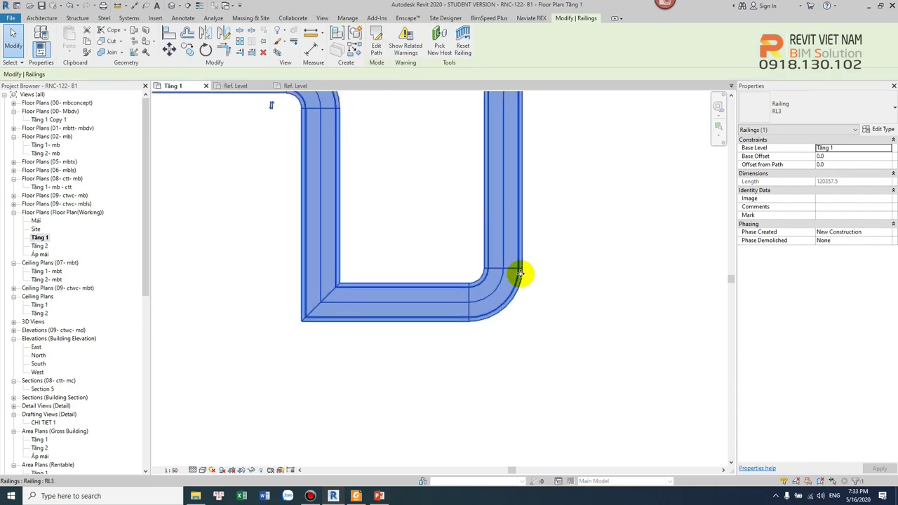
pyautogui.moveTo(518, 274); pyautogui.dragTo(461, 321, button='middle')
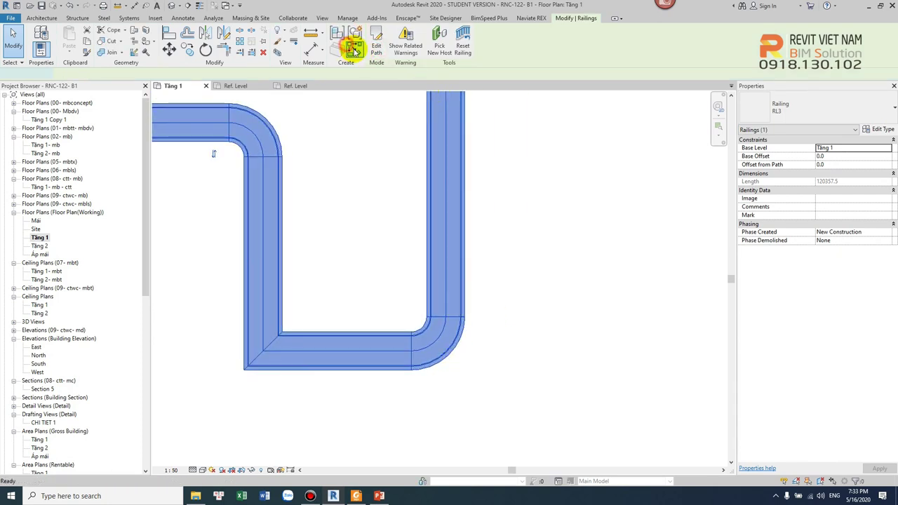
# - Create a new straight railing path line starting from the railing's lower-right end
pyautogui.click(376, 39)
pyautogui.moveTo(409, 217)
pyautogui.mouseDown(button='middle')
pyautogui.moveTo(407, 276)
pyautogui.moveTo(372, 280)
pyautogui.mouseUp(button='middle')
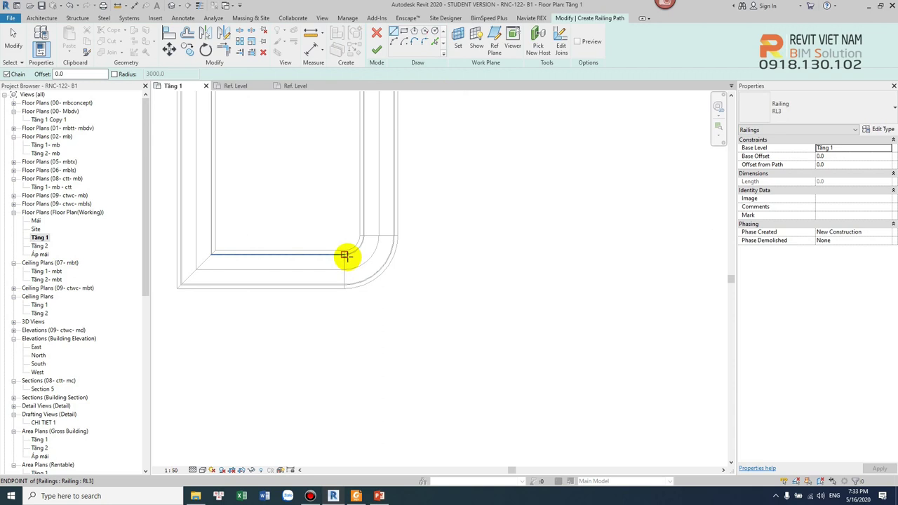
pyautogui.click(344, 268)
pyautogui.click(585, 264)
pyautogui.click(376, 50)
# - Delete the stray straight railing on the right
pyautogui.click(467, 317)
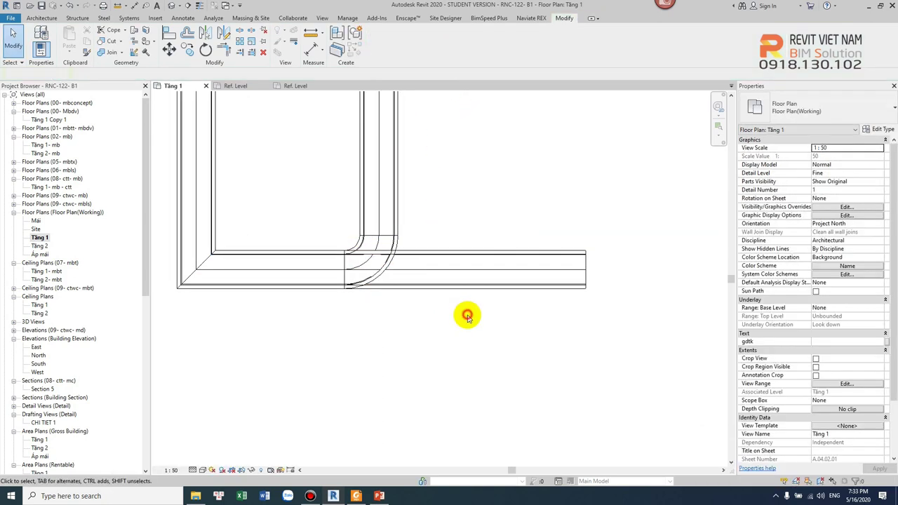
pyautogui.scroll(2, 400, 260)
pyautogui.click(394, 239)
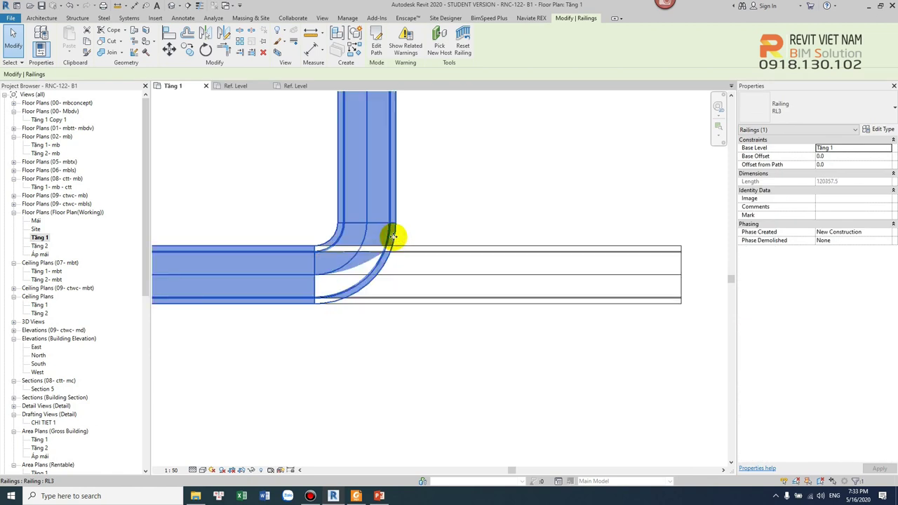
pyautogui.click(452, 220)
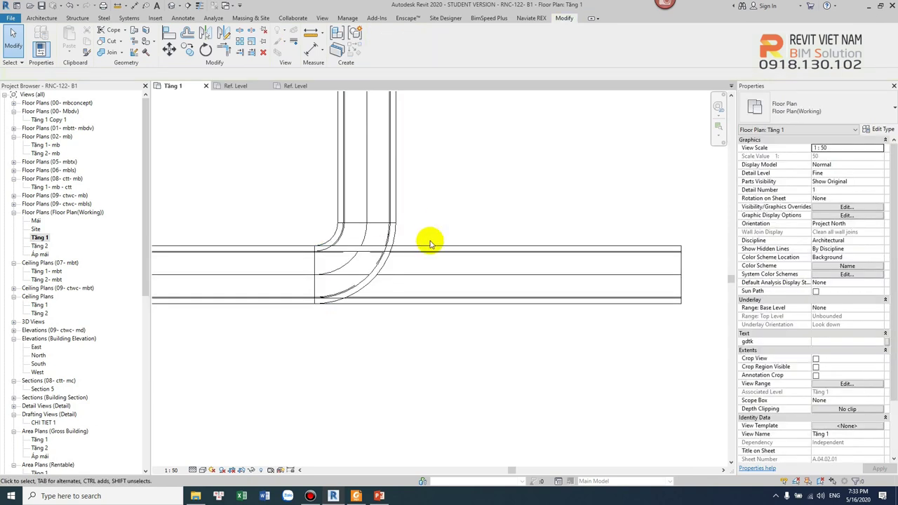
pyautogui.click(400, 301)
pyautogui.press('Delete')
# - Round the winding railing's lower-left corner with a Fillet Arc in its path
pyautogui.click(377, 276)
pyautogui.scroll(-3, 376, 276)
pyautogui.scroll(-2, 381, 281)
pyautogui.click(441, 357)
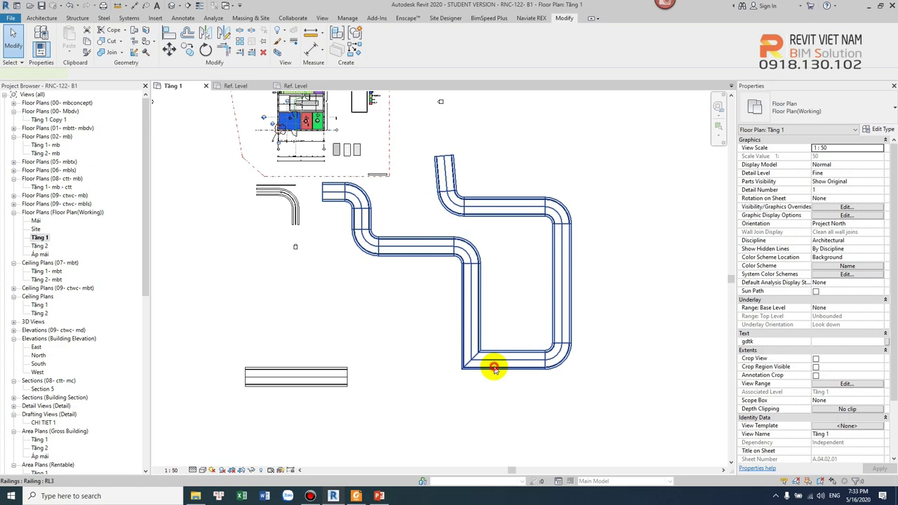
pyautogui.doubleClick(494, 370)
pyautogui.click(425, 42)
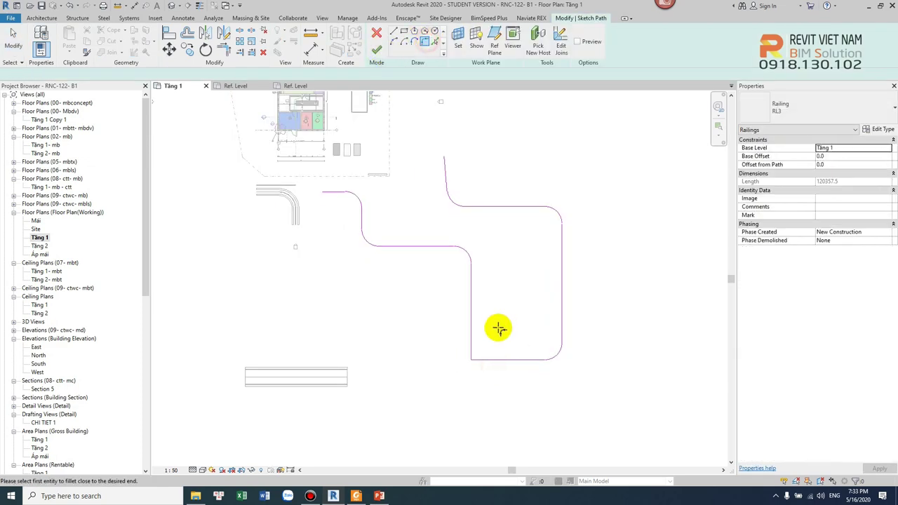
pyautogui.click(474, 355)
pyautogui.click(479, 345)
pyautogui.click(377, 50)
# - Delete the short straight railing at the bottom
pyautogui.click(586, 291)
pyautogui.scroll(2, 586, 291)
pyautogui.scroll(-1, 586, 291)
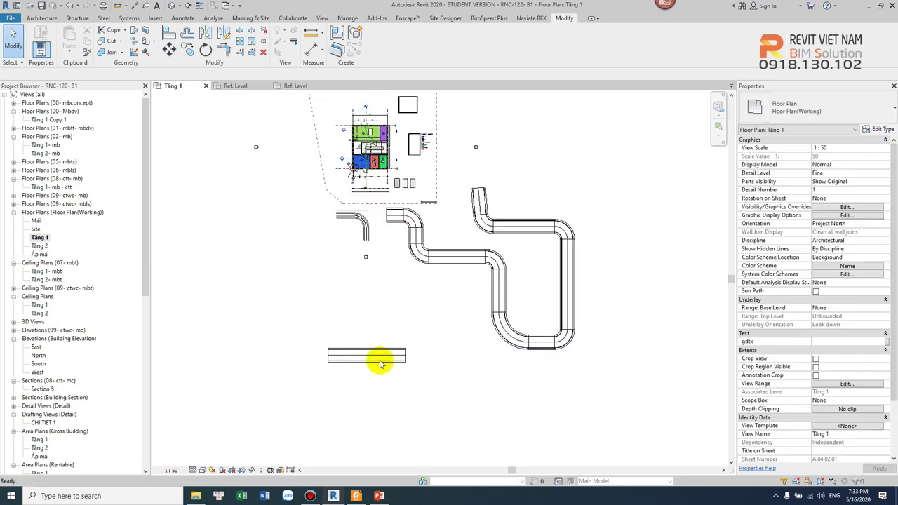
pyautogui.click(378, 356)
pyautogui.press('Delete')
# - Open the Default 3D View and zoom over the track beds
pyautogui.click(171, 6)
pyautogui.scroll(3, 476, 311)
pyautogui.scroll(2, 495, 282)
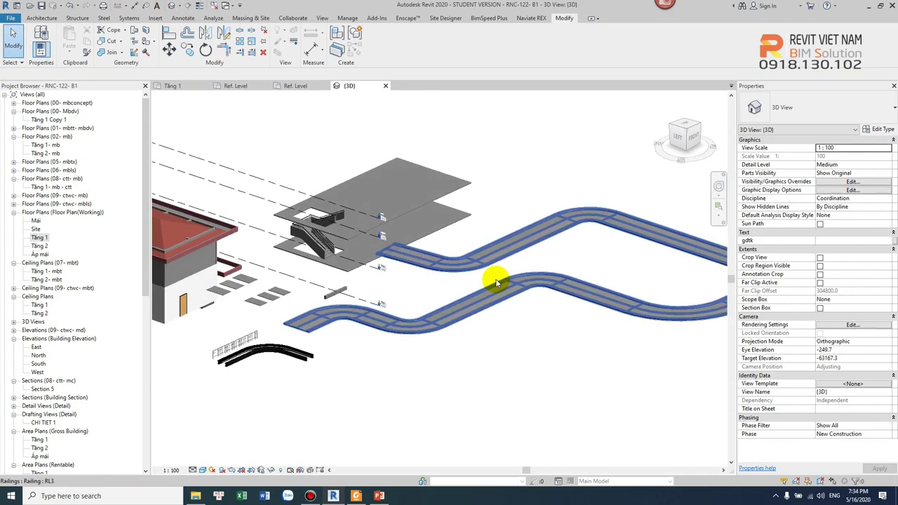
pyautogui.scroll(2, 519, 279)
pyautogui.scroll(-1, 351, 357)
pyautogui.scroll(-1, 420, 326)
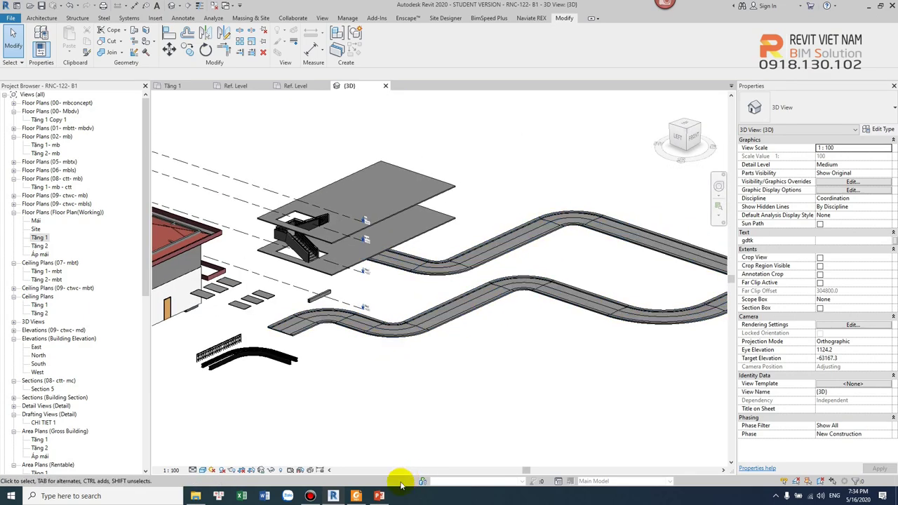
# - Check the railroad example on lesson slide 20, then return to Revit
pyautogui.click(355, 496)
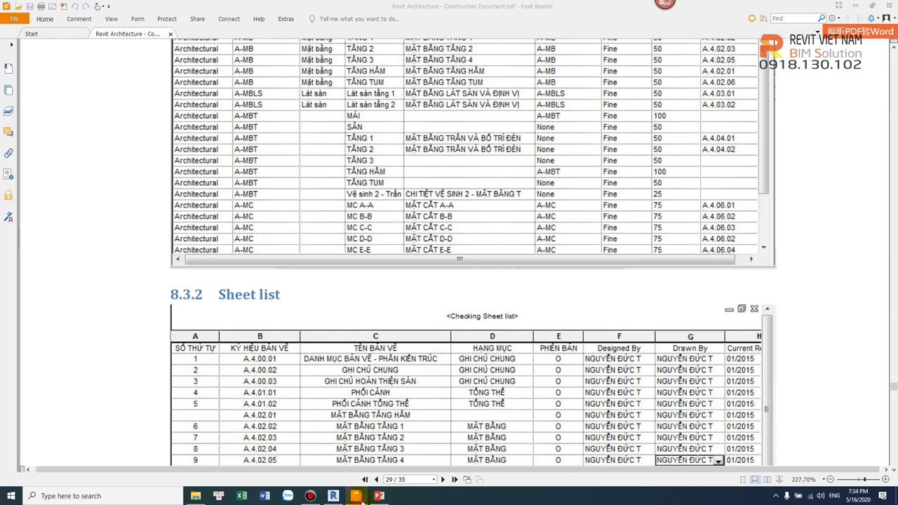
pyautogui.click(356, 496)
pyautogui.click(379, 496)
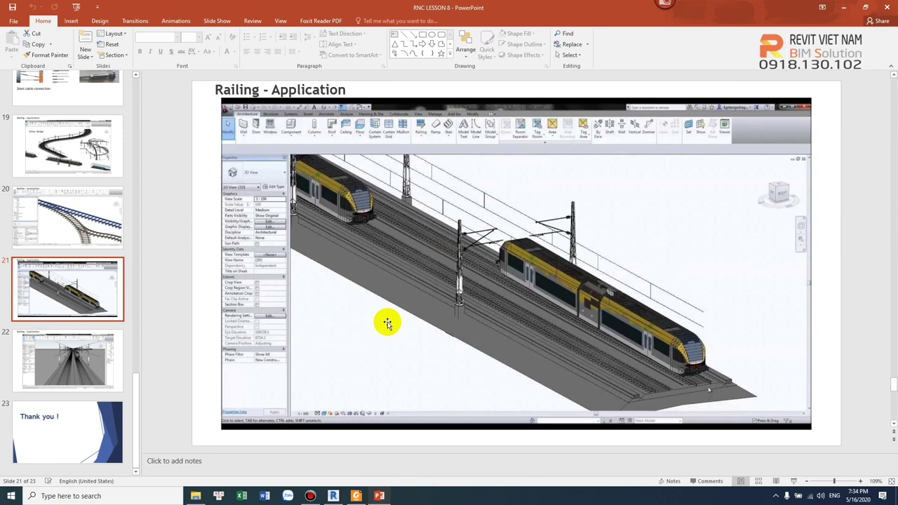
pyautogui.click(110, 226)
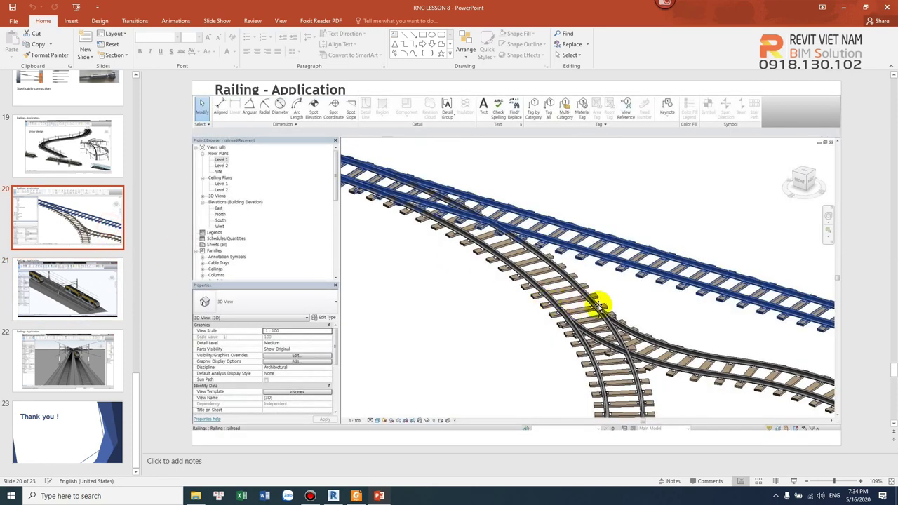
pyautogui.click(845, 10)
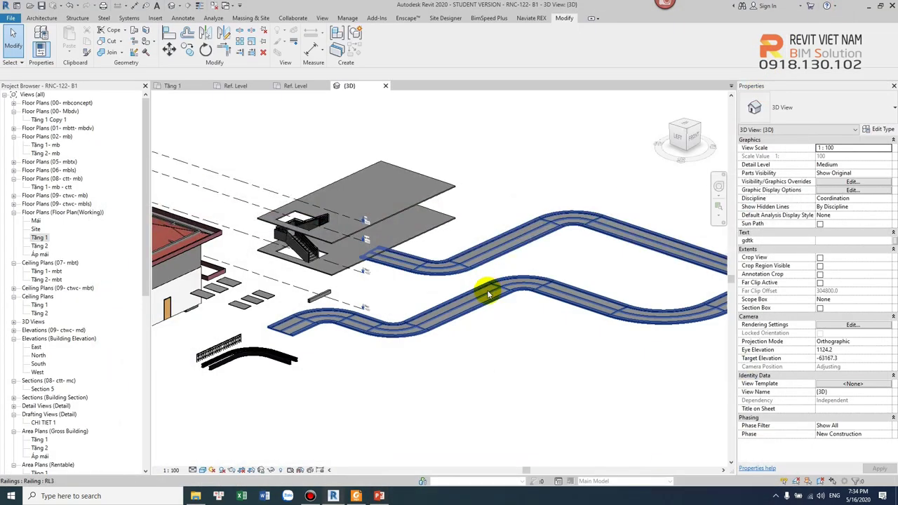
# - Set RL3's regular baluster family to M_Baluster - Square in Baluster Placement
pyautogui.moveTo(511, 351)
pyautogui.keyDown('shift'); pyautogui.mouseDown(button='middle')
pyautogui.moveTo(486, 325)
pyautogui.moveTo(453, 360)
pyautogui.mouseUp(button='middle'); pyautogui.keyUp('shift')
pyautogui.click(506, 327)
pyautogui.click(878, 129)
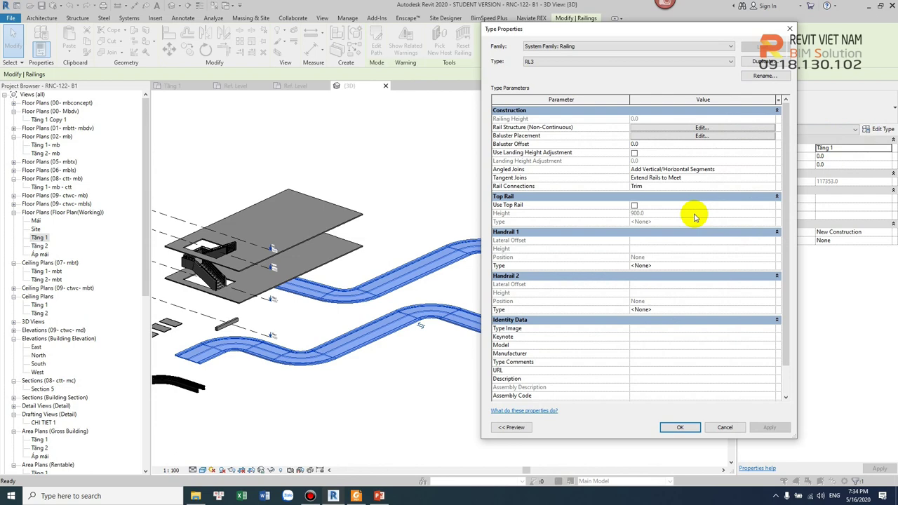
pyautogui.click(699, 137)
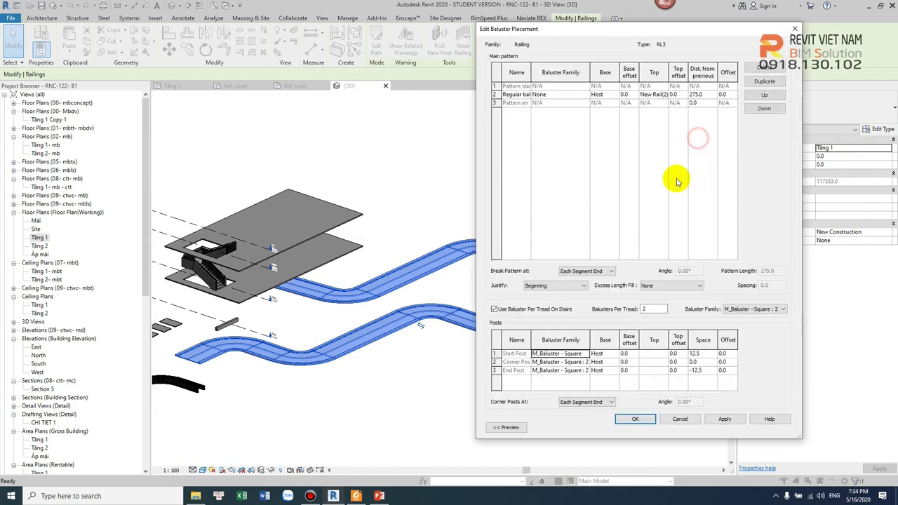
pyautogui.click(586, 94)
pyautogui.scroll(-1, 596, 121)
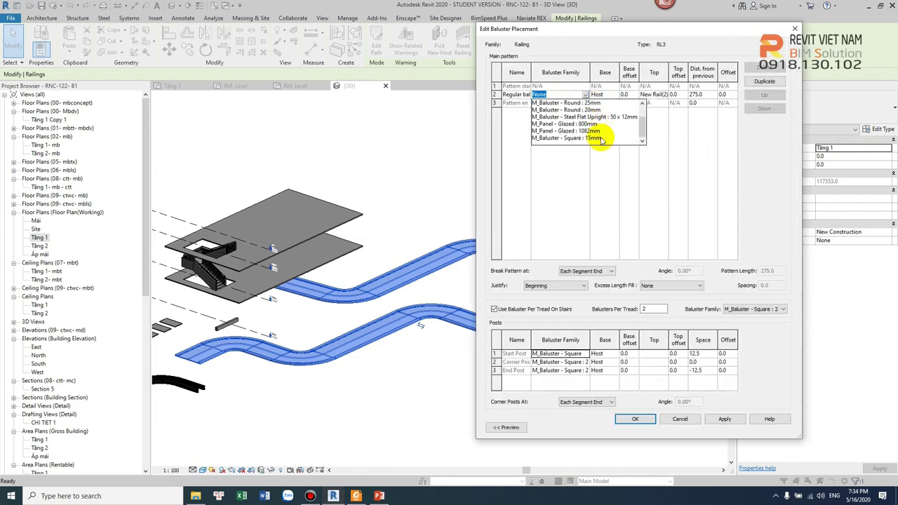
pyautogui.scroll(1, 601, 139)
pyautogui.click(591, 116)
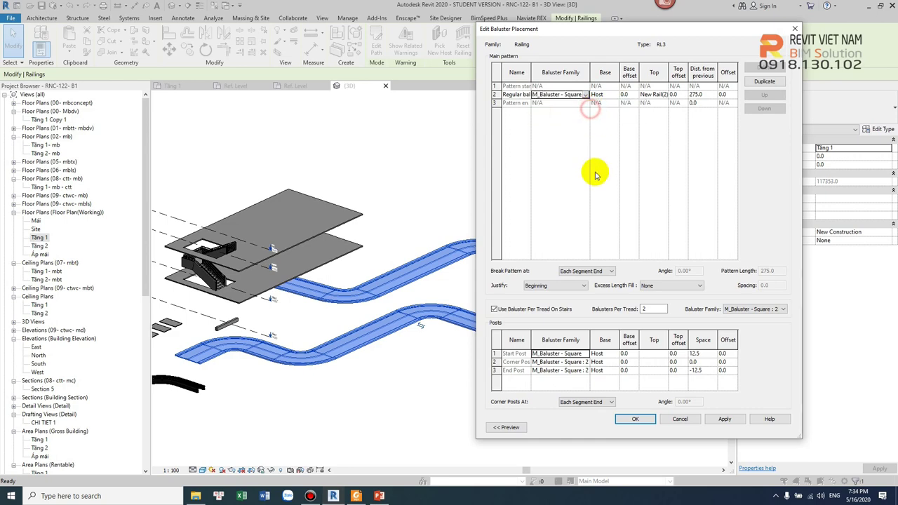
pyautogui.click(634, 418)
pyautogui.click(664, 427)
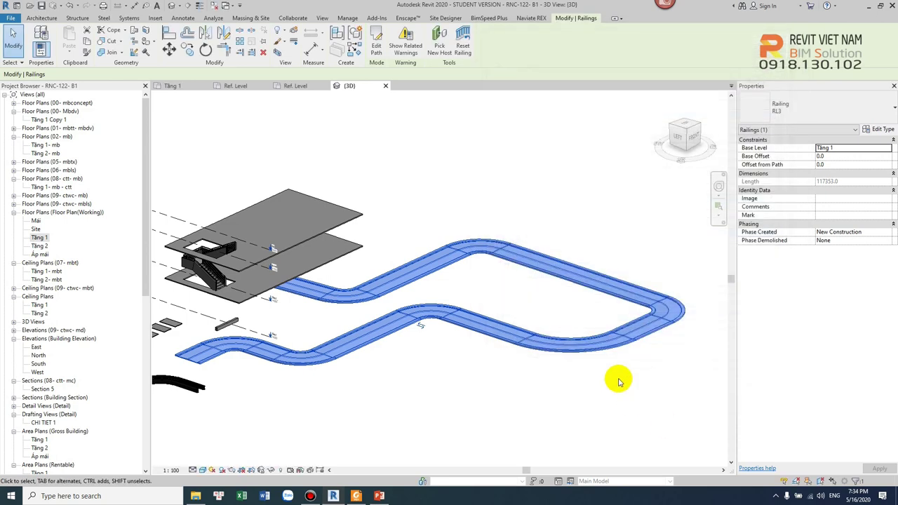
pyautogui.click(604, 397)
# - Enable RL3's top rail at height 900 with a Circular - 40mm profile
pyautogui.scroll(4, 496, 345)
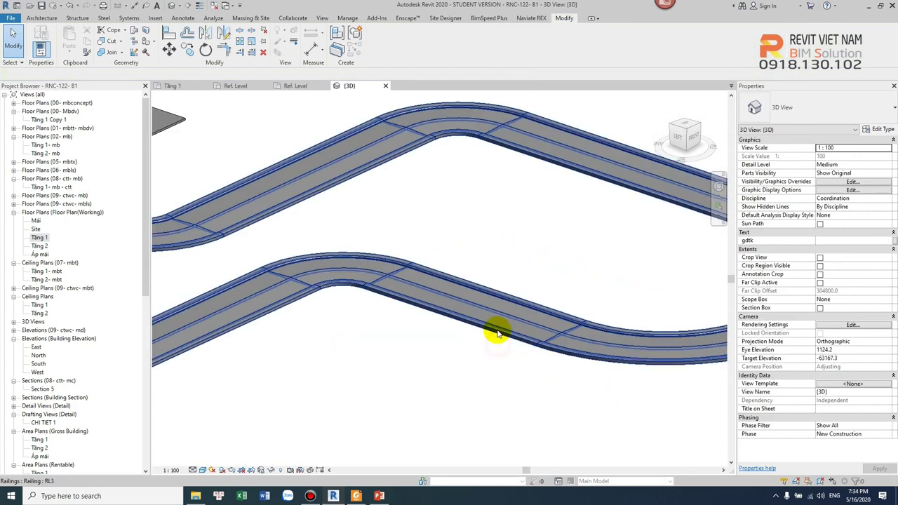
pyautogui.click(496, 333)
pyautogui.scroll(-4, 497, 333)
pyautogui.click(881, 129)
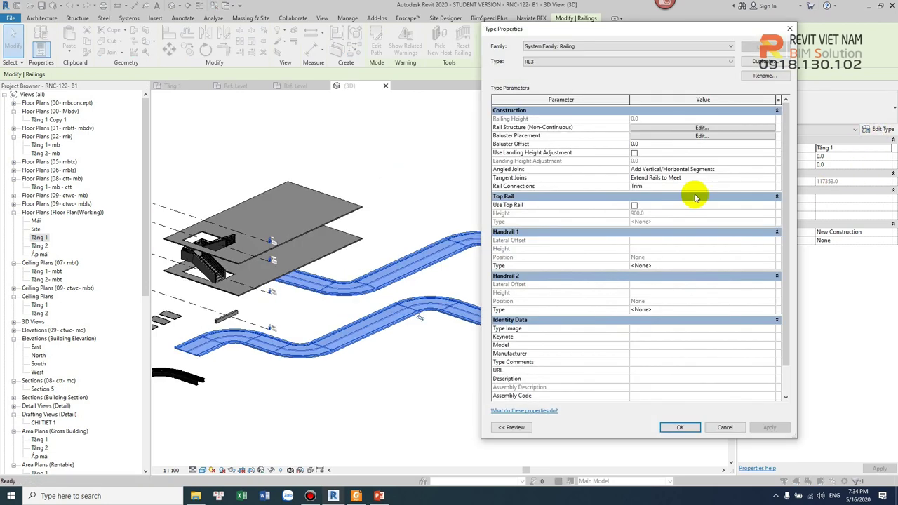
pyautogui.click(634, 205)
pyautogui.click(685, 426)
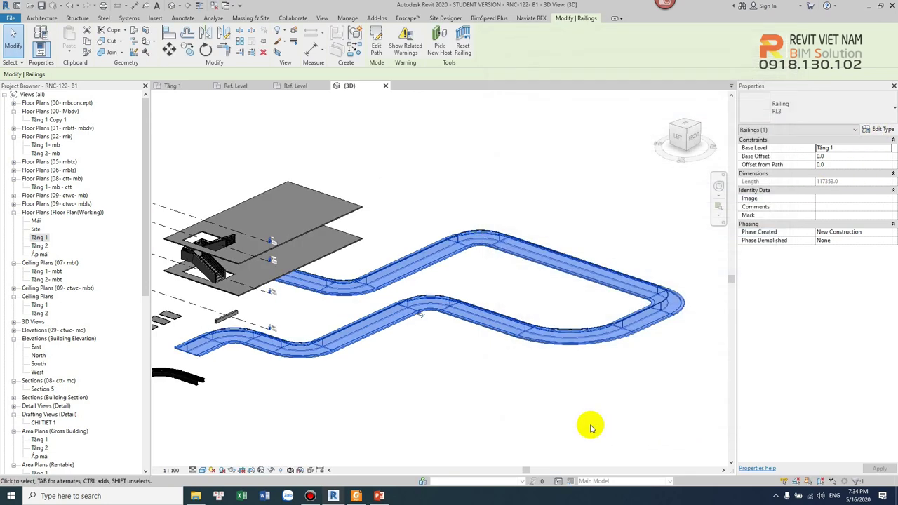
pyautogui.click(591, 425)
# - Orbit and zoom the 3D view to inspect the new top rail and square balusters
pyautogui.scroll(3, 645, 319)
pyautogui.scroll(3, 672, 330)
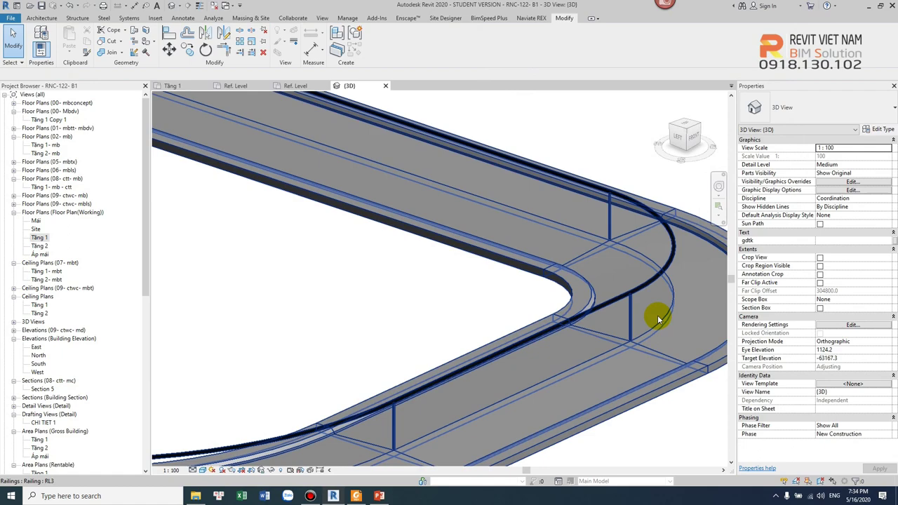
pyautogui.click(640, 288)
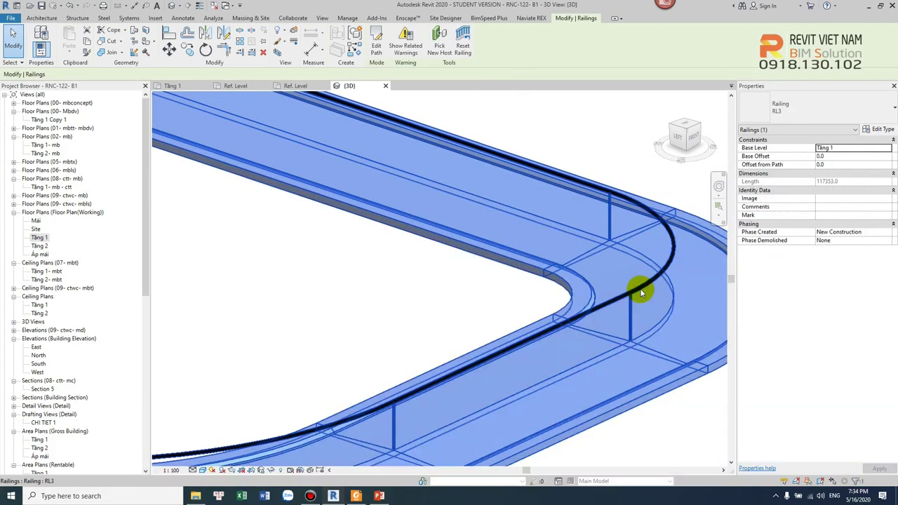
pyautogui.scroll(-2, 640, 288)
pyautogui.press('Escape')
pyautogui.moveTo(628, 317)
pyautogui.keyDown('shift'); pyautogui.mouseDown(button='middle')
pyautogui.moveTo(437, 398)
pyautogui.moveTo(474, 343)
pyautogui.moveTo(475, 379)
pyautogui.mouseUp(button='middle'); pyautogui.keyUp('shift')
pyautogui.scroll(-2, 474, 379)
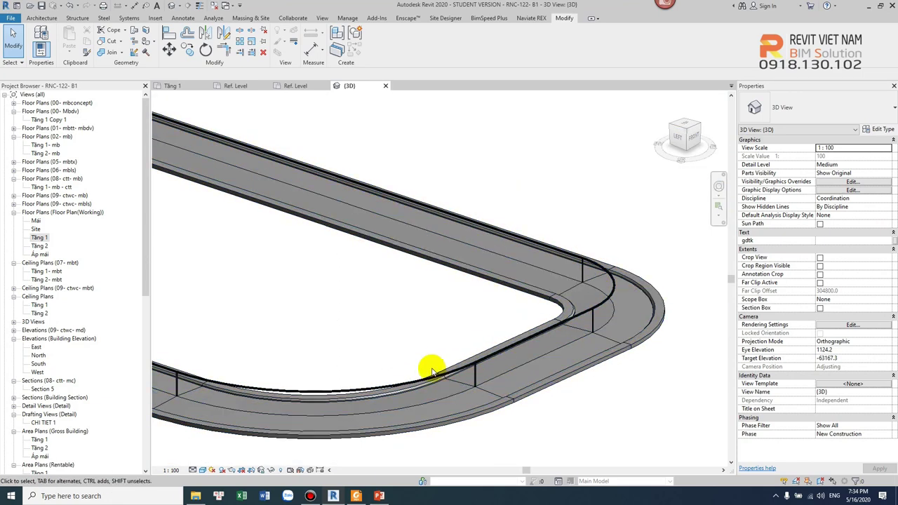
pyautogui.scroll(4, 483, 378)
pyautogui.scroll(2, 490, 358)
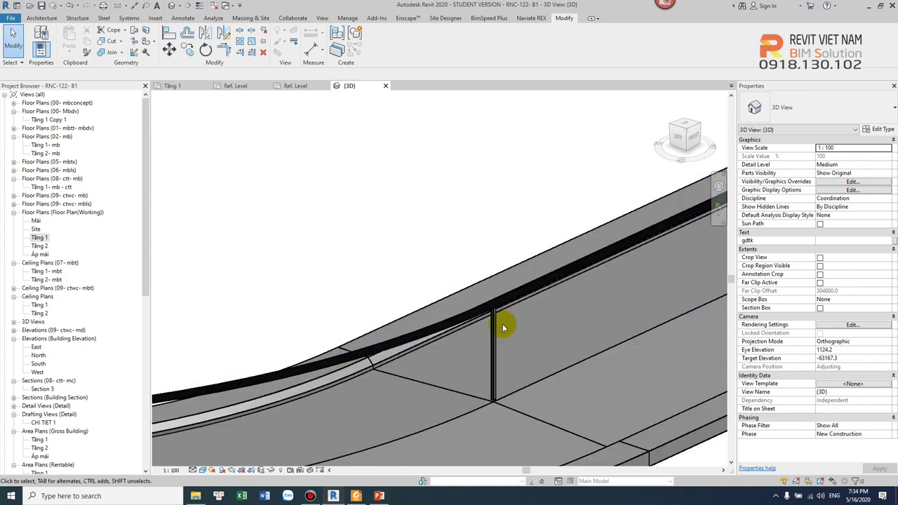
pyautogui.scroll(-2, 502, 323)
pyautogui.scroll(-2, 438, 338)
pyautogui.scroll(2, 526, 308)
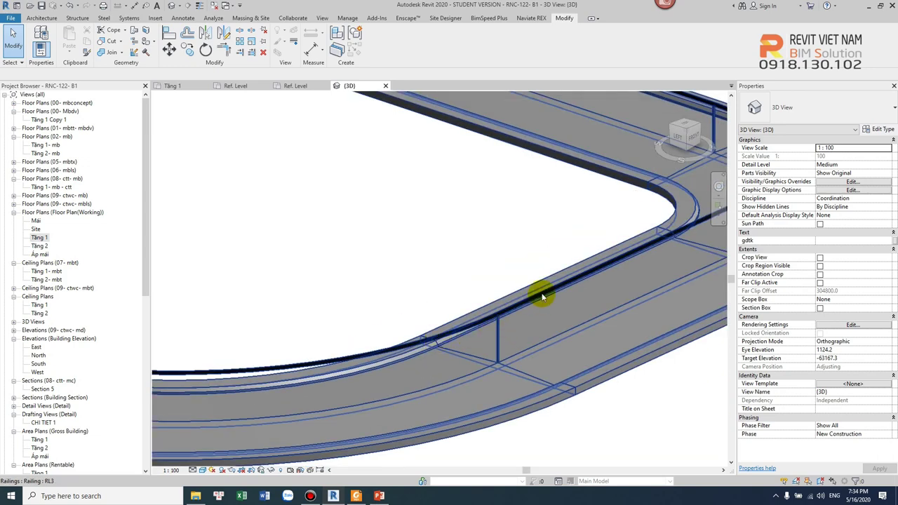
pyautogui.scroll(2, 495, 313)
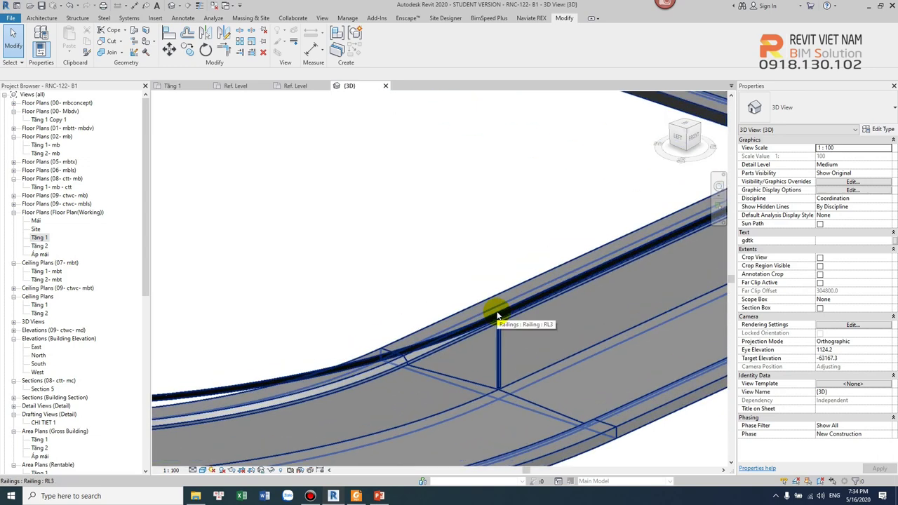
# - Reopen RL3's baluster placement settings from its type properties
pyautogui.click(502, 347)
pyautogui.scroll(-3, 523, 330)
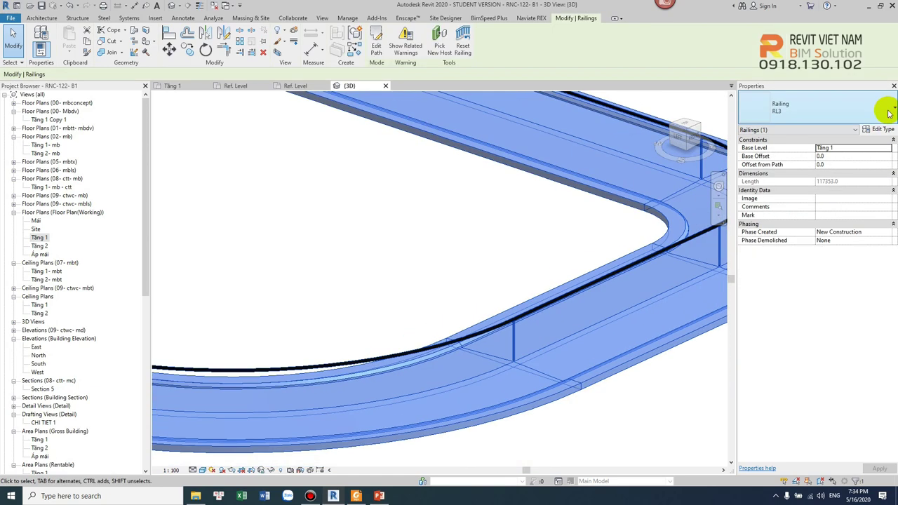
pyautogui.click(877, 130)
pyautogui.click(693, 138)
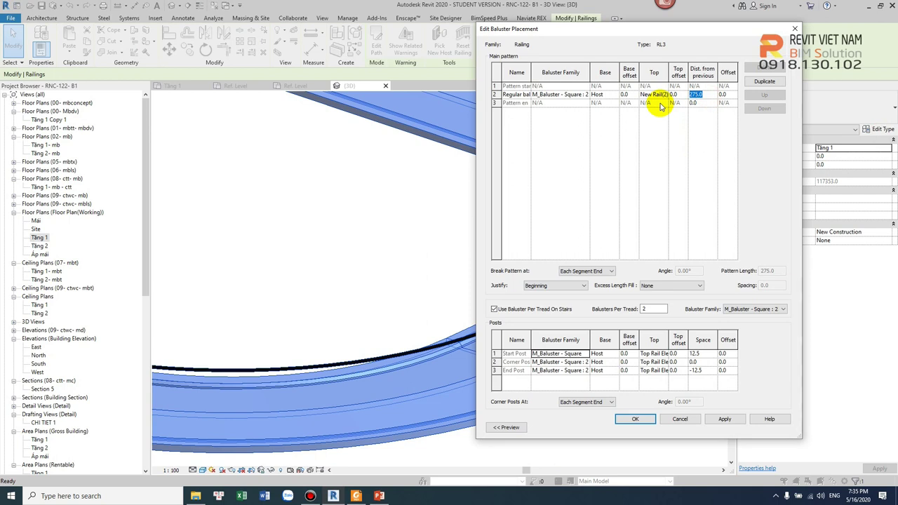
# - Apply the edited baluster spacing and close RL3's baluster placement and type settings
pyautogui.click(635, 418)
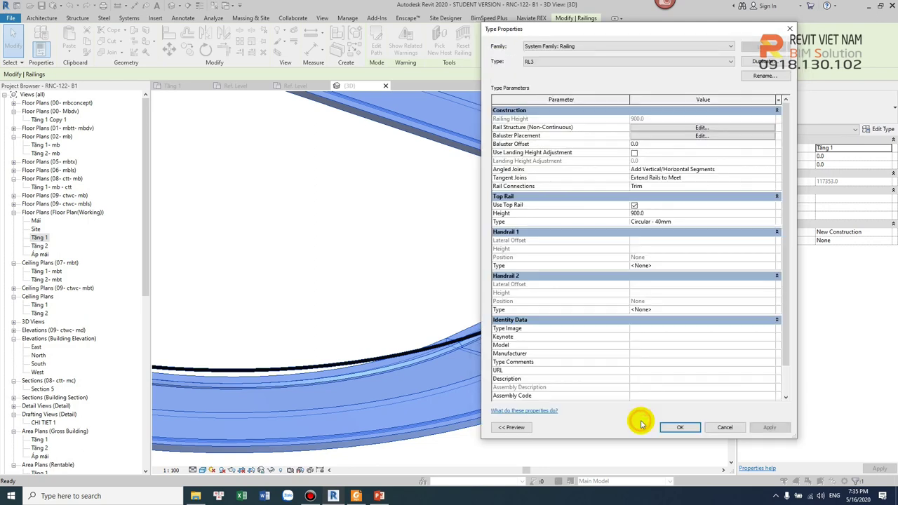
pyautogui.click(676, 427)
pyautogui.click(637, 419)
pyautogui.scroll(-3, 624, 403)
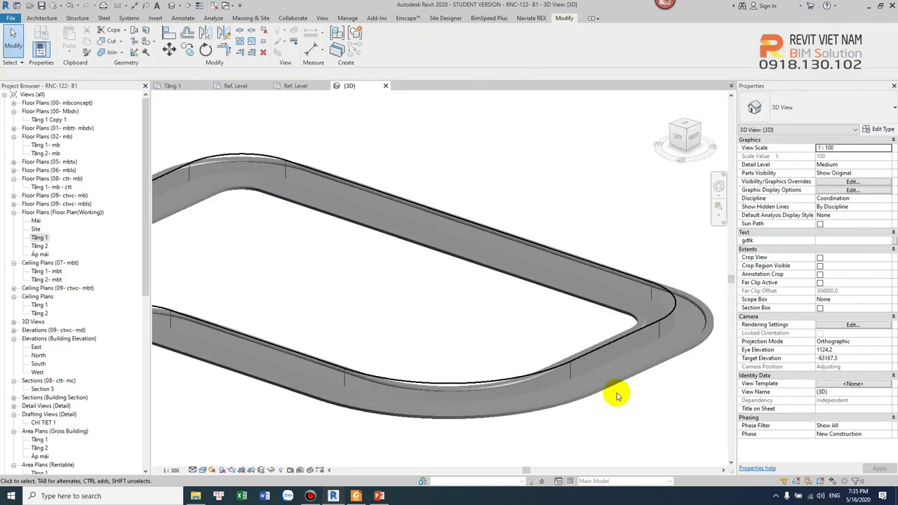
pyautogui.click(637, 335)
# - Attach the tops of RL3's balusters to the Top Rail Element in the baluster placement settings
pyautogui.moveTo(631, 337)
pyautogui.keyDown('shift'); pyautogui.mouseDown(button='middle')
pyautogui.moveTo(593, 404)
pyautogui.moveTo(451, 372)
pyautogui.moveTo(507, 354)
pyautogui.moveTo(481, 343)
pyautogui.moveTo(489, 297)
pyautogui.mouseUp(button='middle'); pyautogui.keyUp('shift')
pyautogui.press('Escape')
pyautogui.click(488, 296)
pyautogui.click(882, 112)
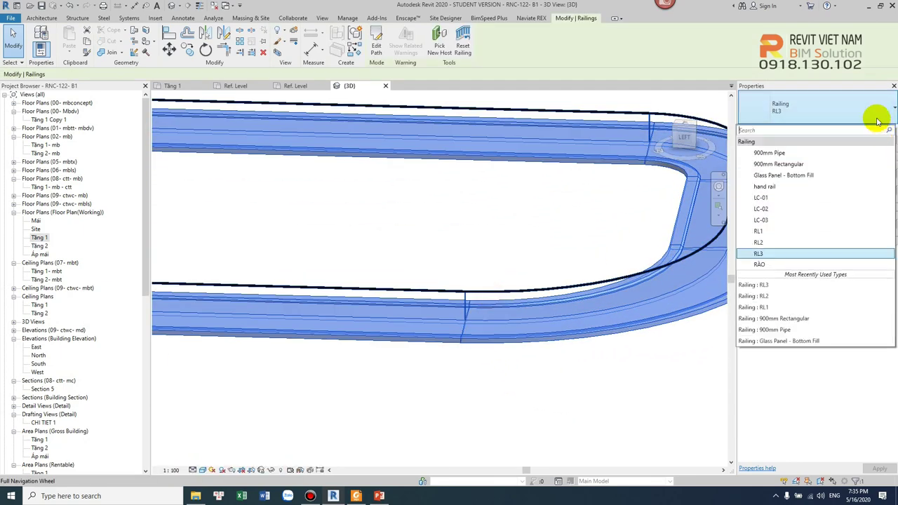
pyautogui.click(884, 132)
pyautogui.click(880, 129)
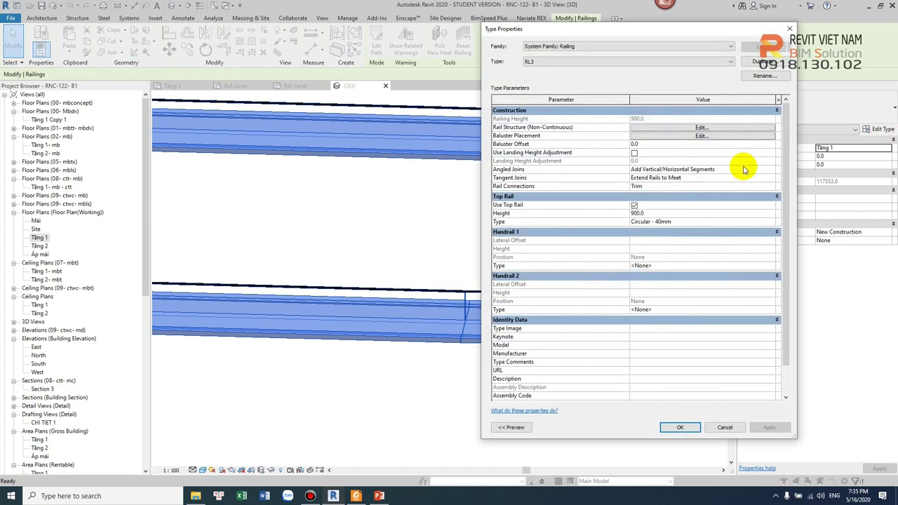
pyautogui.click(707, 137)
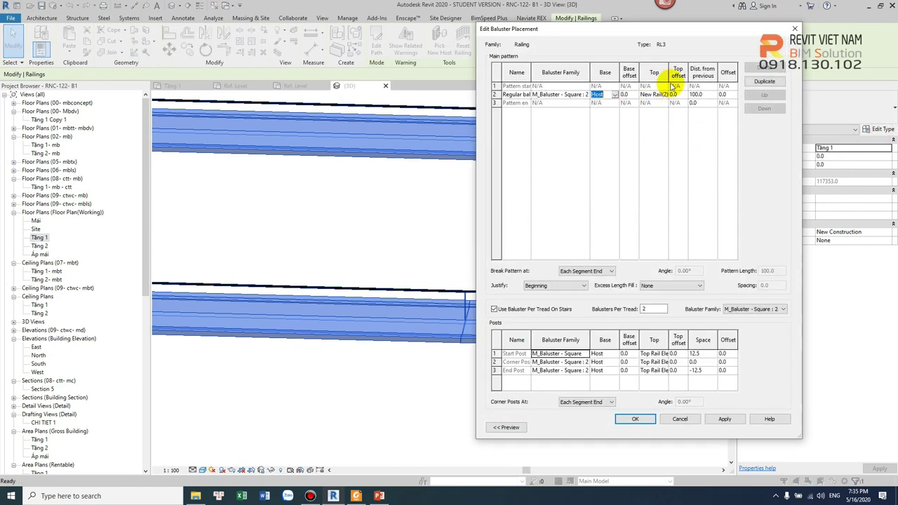
pyautogui.click(666, 94)
pyautogui.click(672, 94)
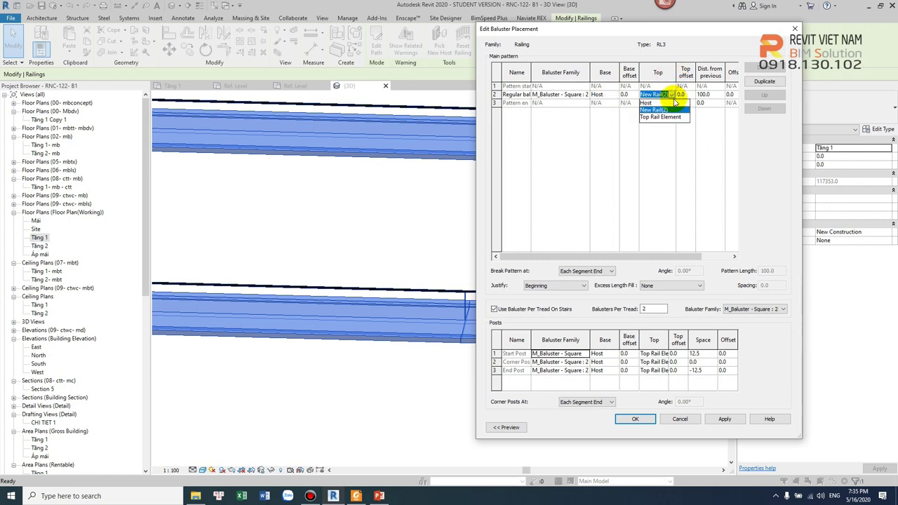
pyautogui.click(671, 118)
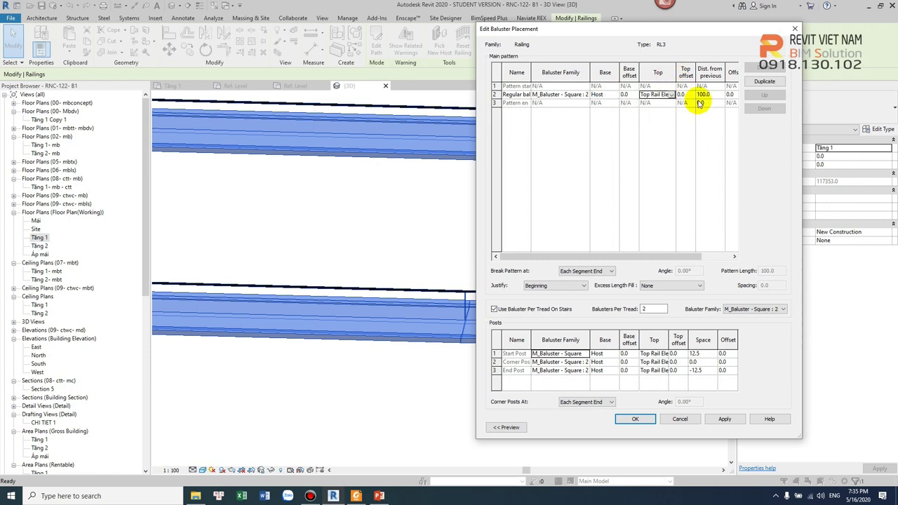
pyautogui.click(725, 419)
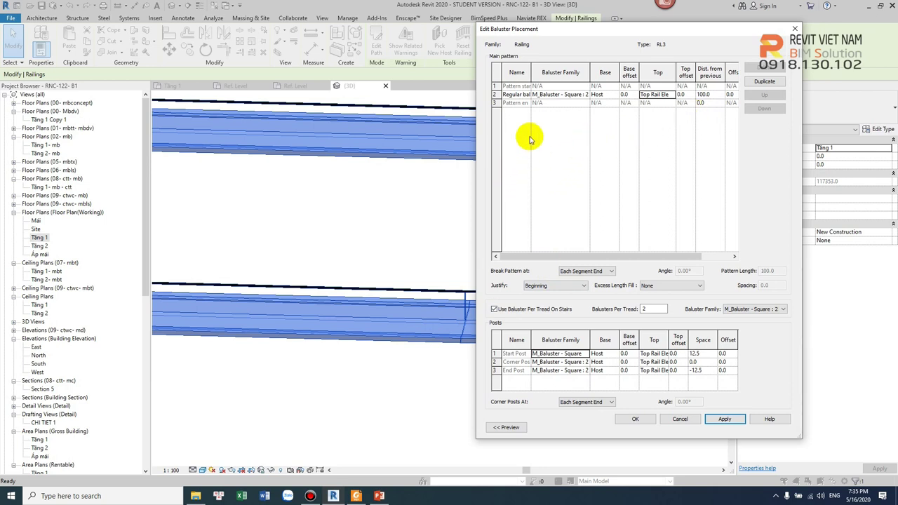
# - Keep the M_Baluster - Square family and raise the top rail height to 3000
pyautogui.click(584, 96)
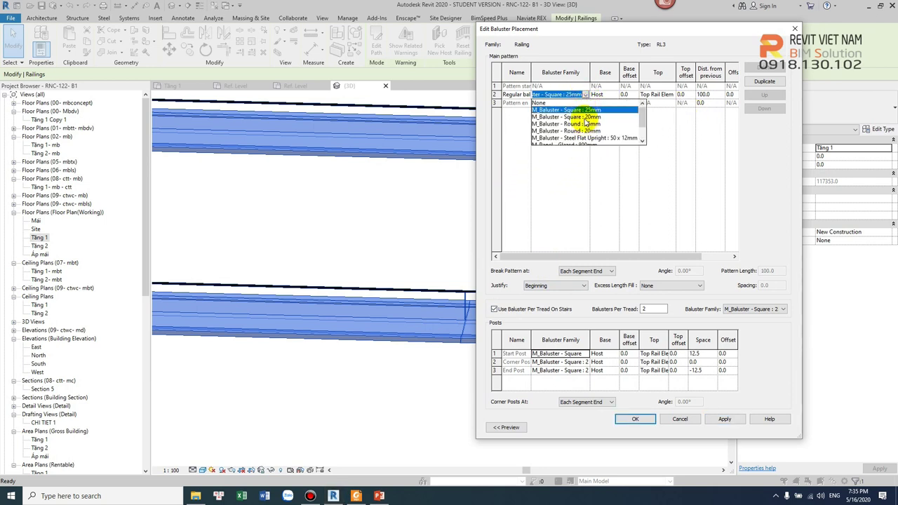
pyautogui.click(585, 110)
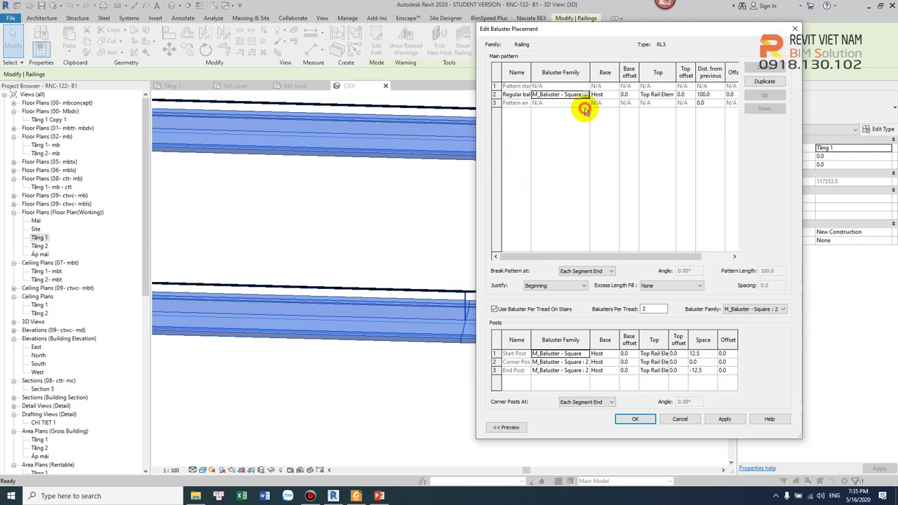
pyautogui.click(634, 417)
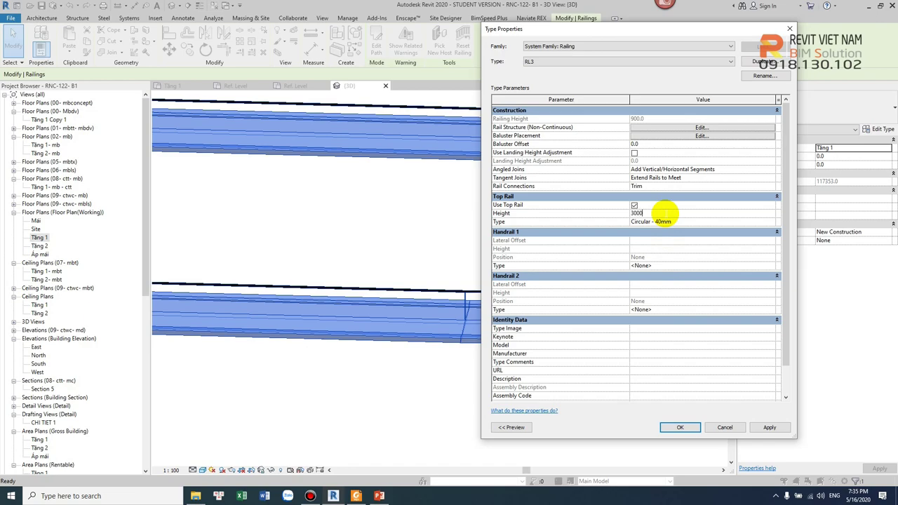
pyautogui.click(681, 429)
pyautogui.moveTo(633, 400)
pyautogui.keyDown('shift'); pyautogui.mouseDown(button='middle')
pyautogui.moveTo(611, 383)
pyautogui.moveTo(622, 396)
pyautogui.moveTo(657, 367)
pyautogui.mouseUp(button='middle'); pyautogui.keyUp('shift')
pyautogui.scroll(2, 657, 367)
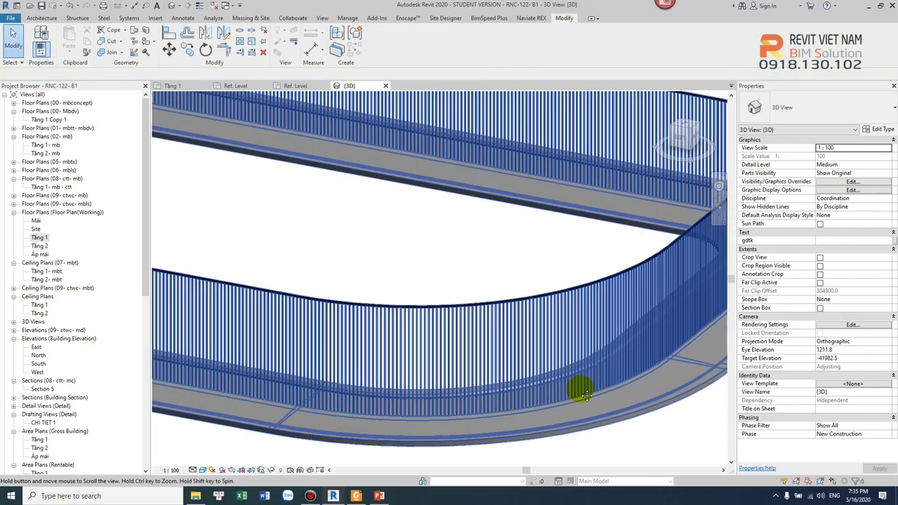
# - Set RL3's baluster distance from previous to 10000 and orbit to check the sparse posts
pyautogui.scroll(2, 577, 383)
pyautogui.scroll(2, 608, 300)
pyautogui.click(561, 249)
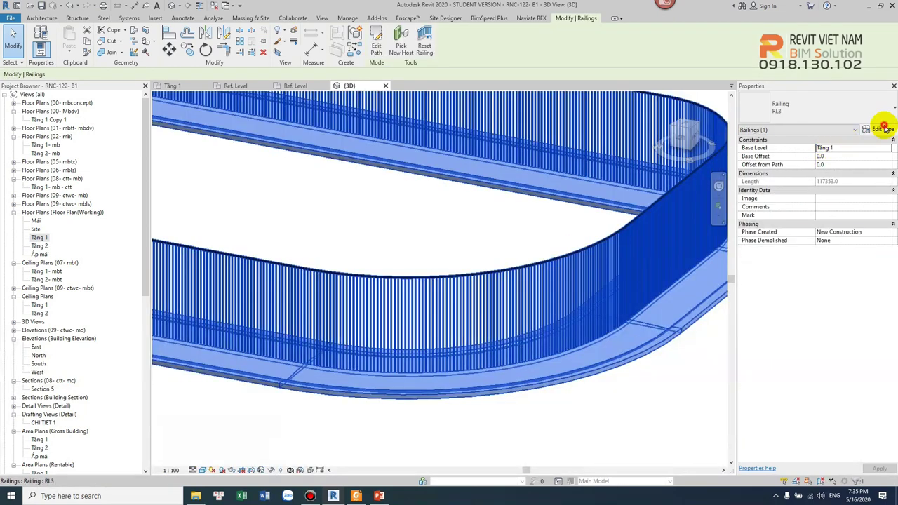
pyautogui.click(880, 129)
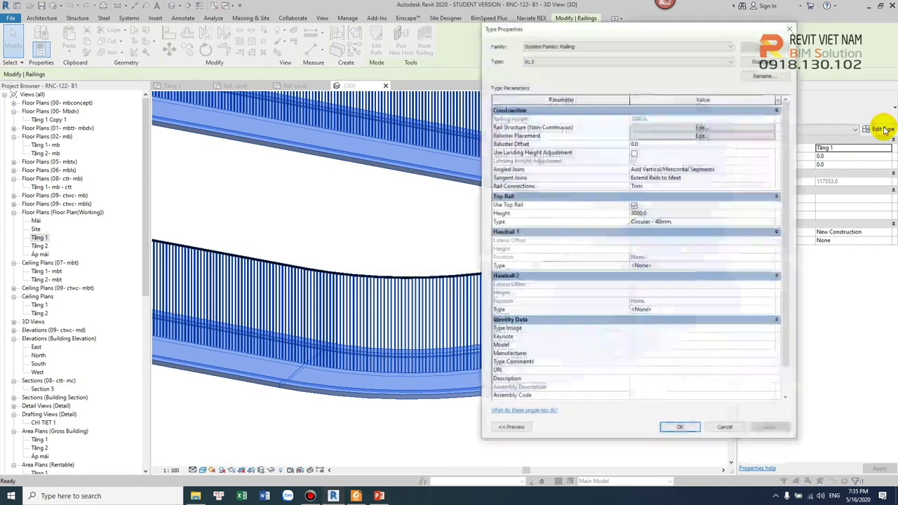
pyautogui.click(704, 136)
pyautogui.write('10000')
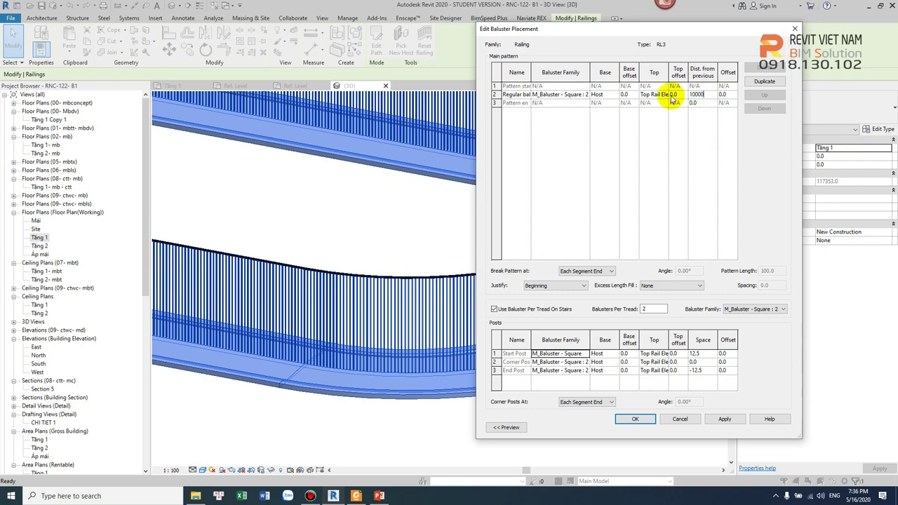
pyautogui.click(634, 419)
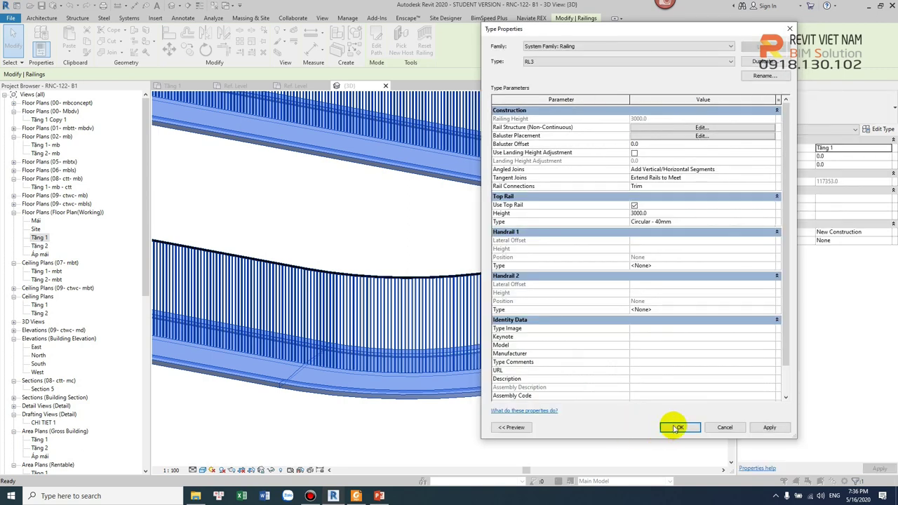
pyautogui.click(677, 424)
pyautogui.click(633, 425)
pyautogui.moveTo(601, 385)
pyautogui.keyDown('shift'); pyautogui.mouseDown(button='middle')
pyautogui.moveTo(599, 393)
pyautogui.moveTo(555, 395)
pyautogui.moveTo(574, 394)
pyautogui.mouseUp(button='middle'); pyautogui.keyUp('shift')
pyautogui.moveTo(562, 363)
pyautogui.keyDown('shift'); pyautogui.mouseDown(button='middle')
pyautogui.moveTo(557, 357)
pyautogui.moveTo(635, 331)
pyautogui.mouseUp(button='middle'); pyautogui.keyUp('shift')
pyautogui.scroll(3, 622, 330)
pyautogui.scroll(-2, 621, 330)
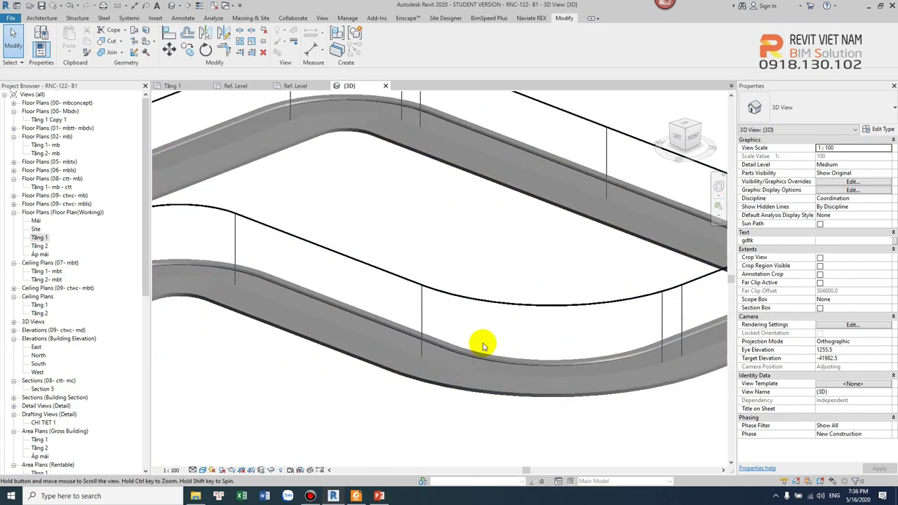
pyautogui.scroll(-2, 481, 341)
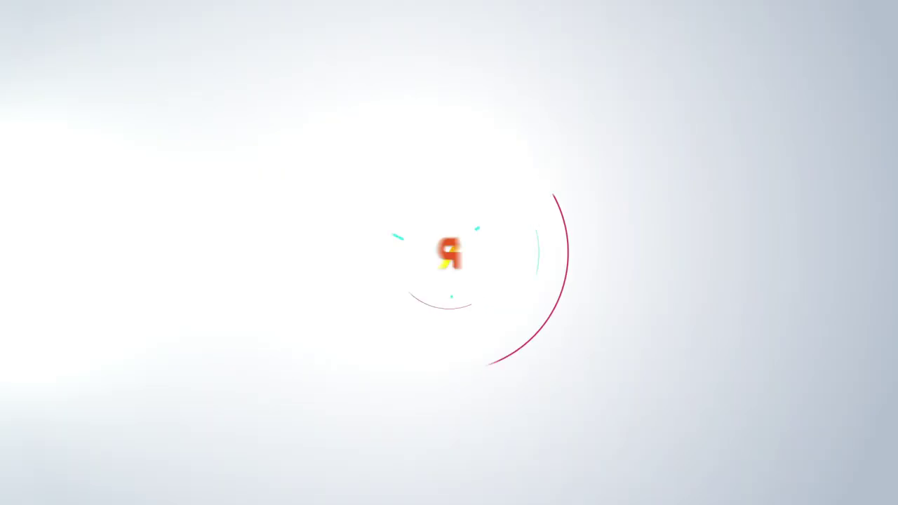